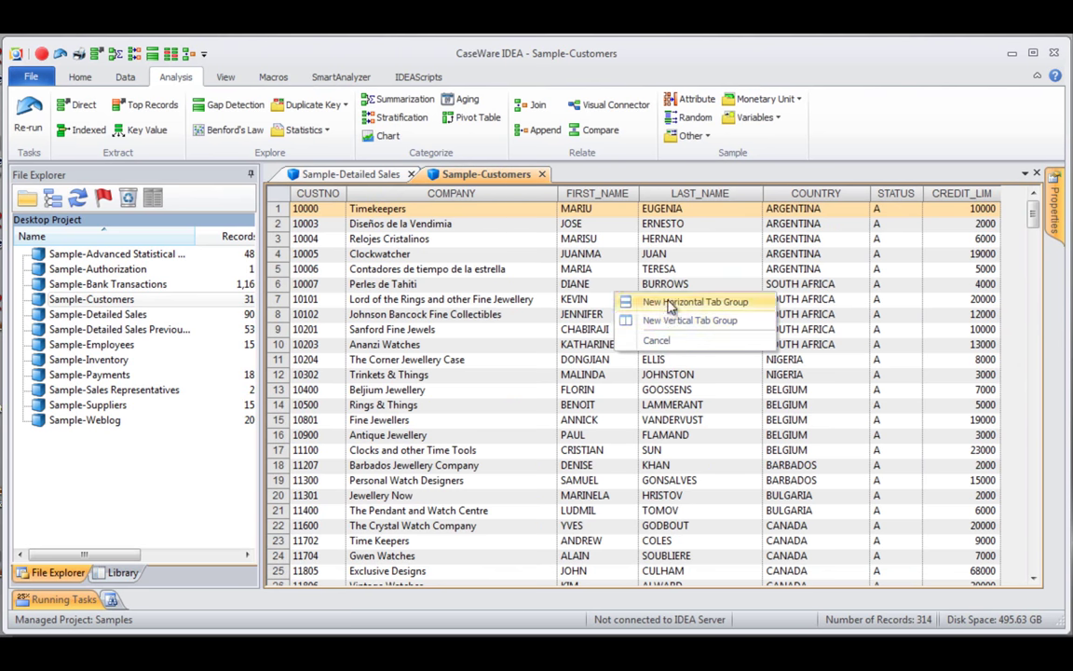
Show Sample-Customers in a new horizontal tab group, sort Sample-Detailed Sales by CUSTNO for comparison, and close both databases
{"action": "left_click", "coordinate": [652, 302]}
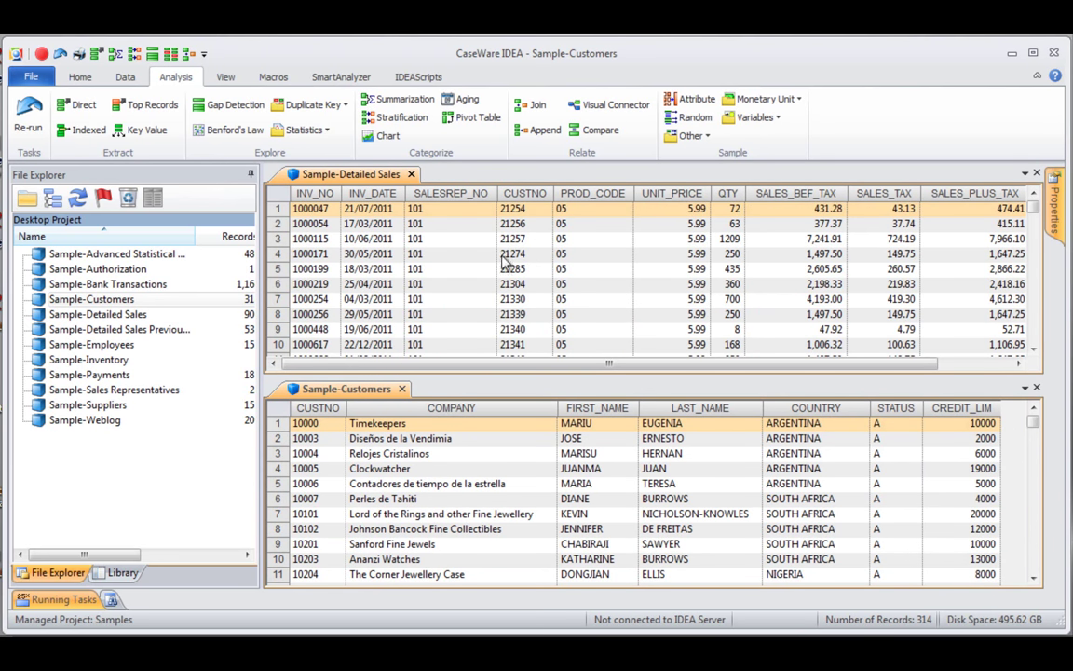
{"action": "double_click", "coordinate": [525, 193]}
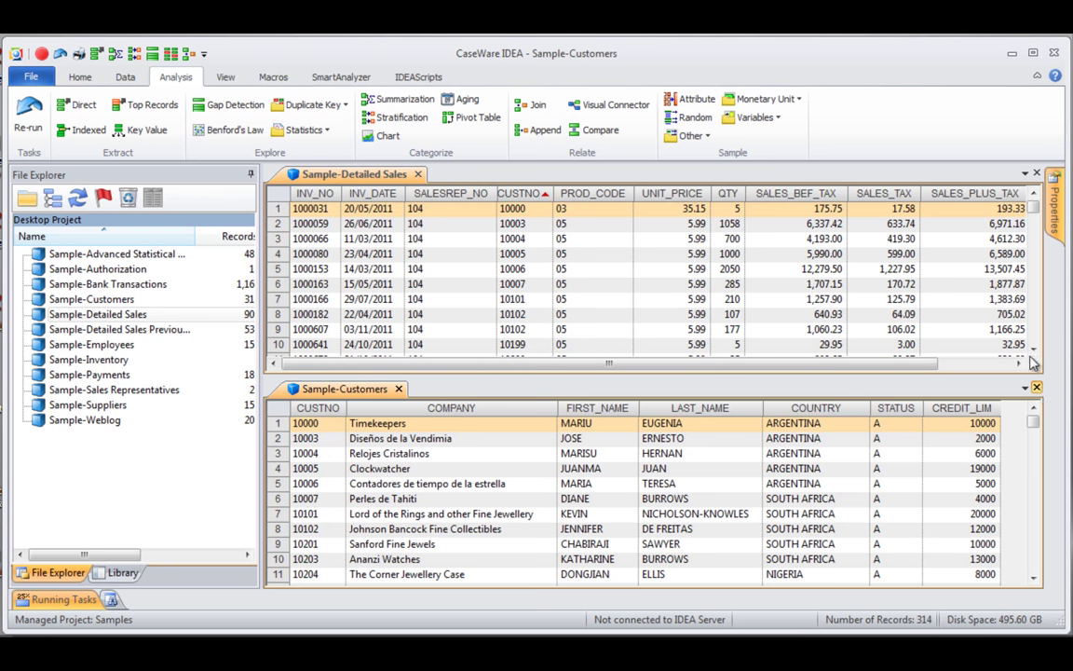
{"action": "key", "text": "ctrl+F4"}
{"action": "key", "text": "ctrl+F4"}
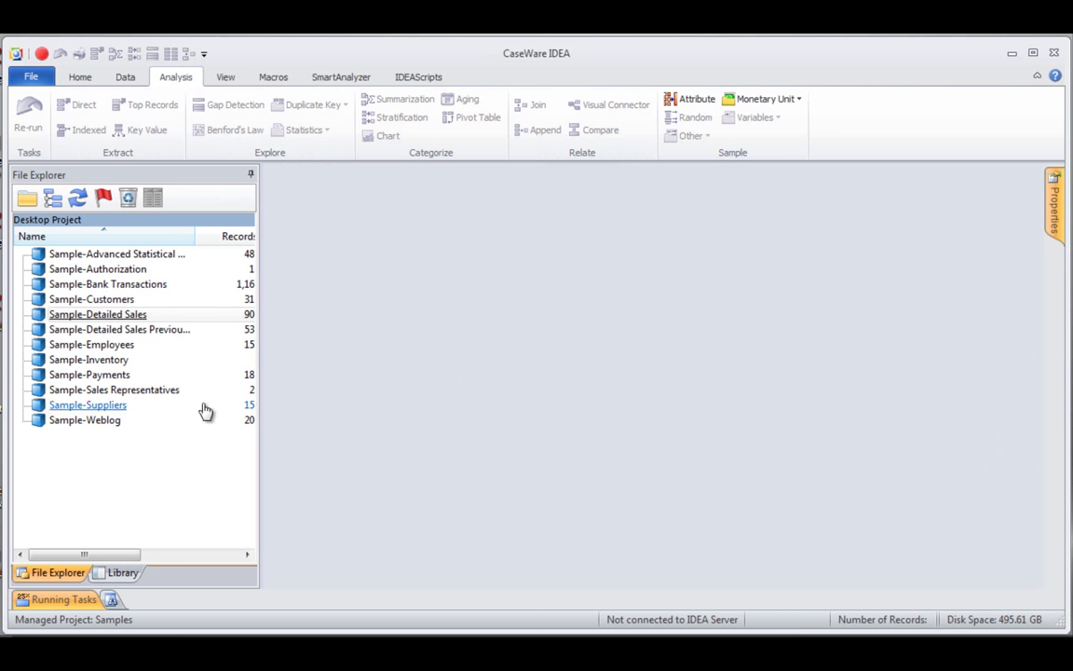
Open the Sample-Detailed Sales and Sample-Customers databases, leaving Sample-Detailed Sales as the active one
{"action": "double_click", "coordinate": [97, 316]}
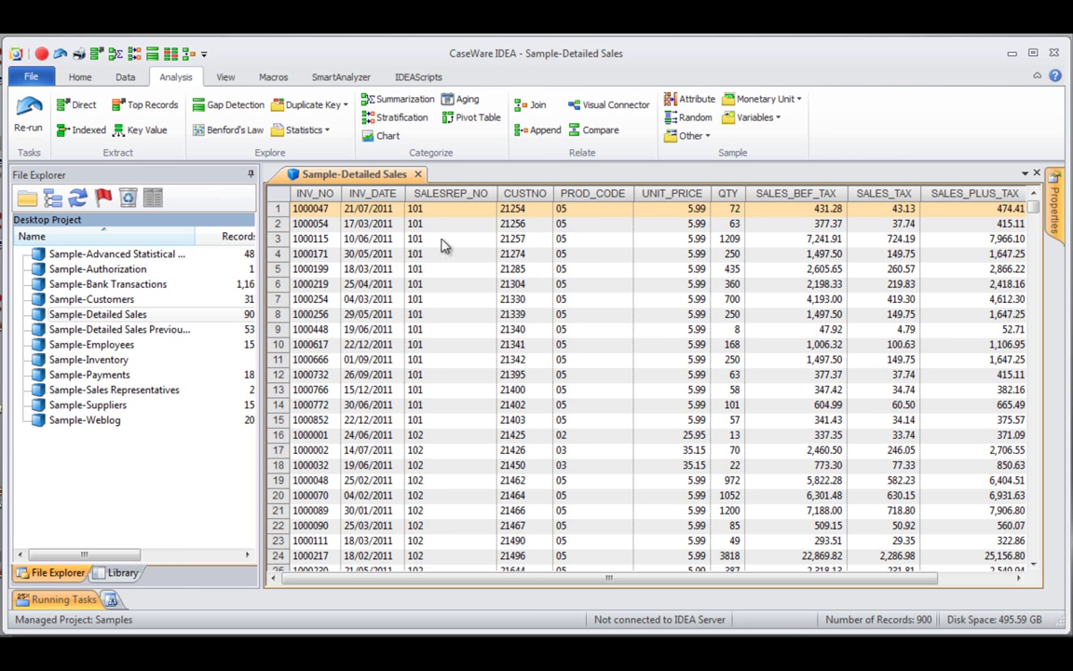
{"action": "double_click", "coordinate": [117, 303]}
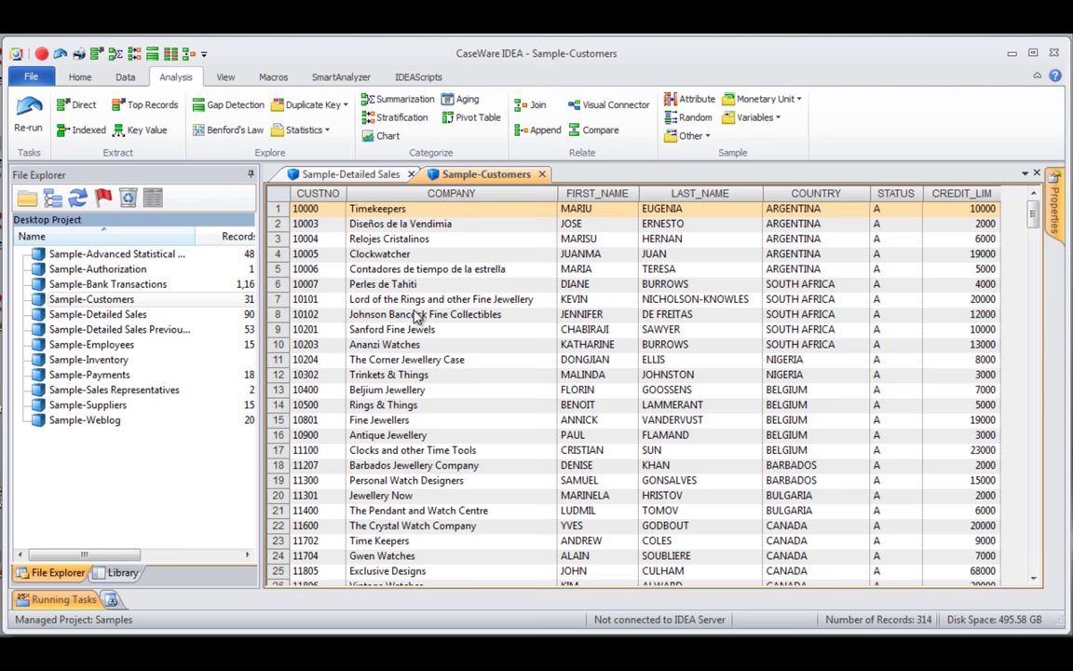
{"action": "double_click", "coordinate": [102, 314]}
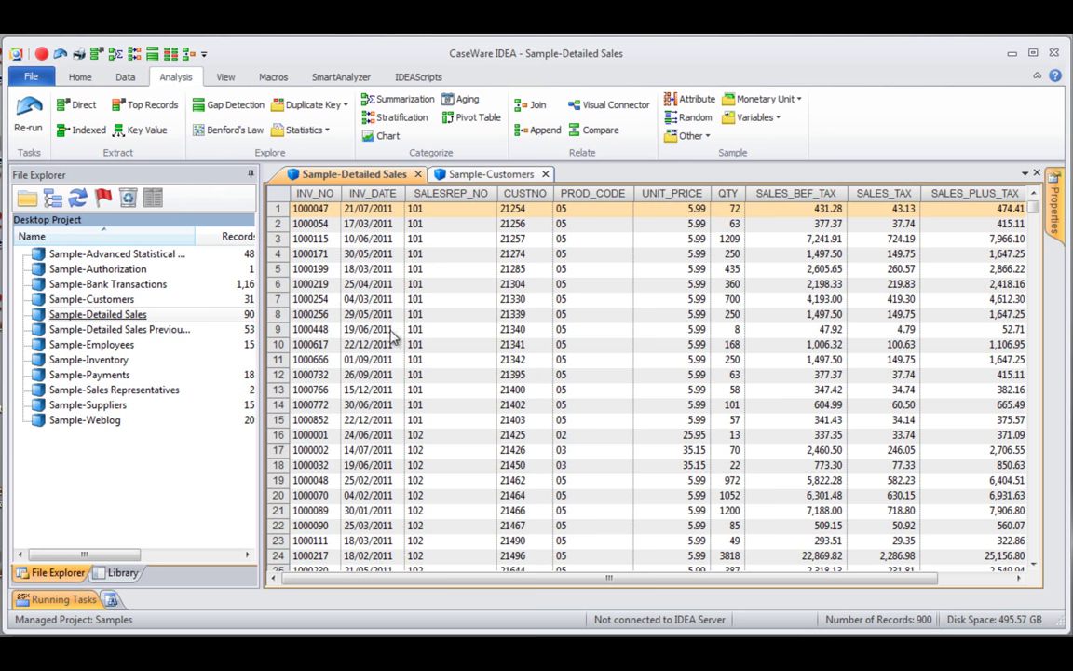
{"action": "left_click", "coordinate": [536, 106]}
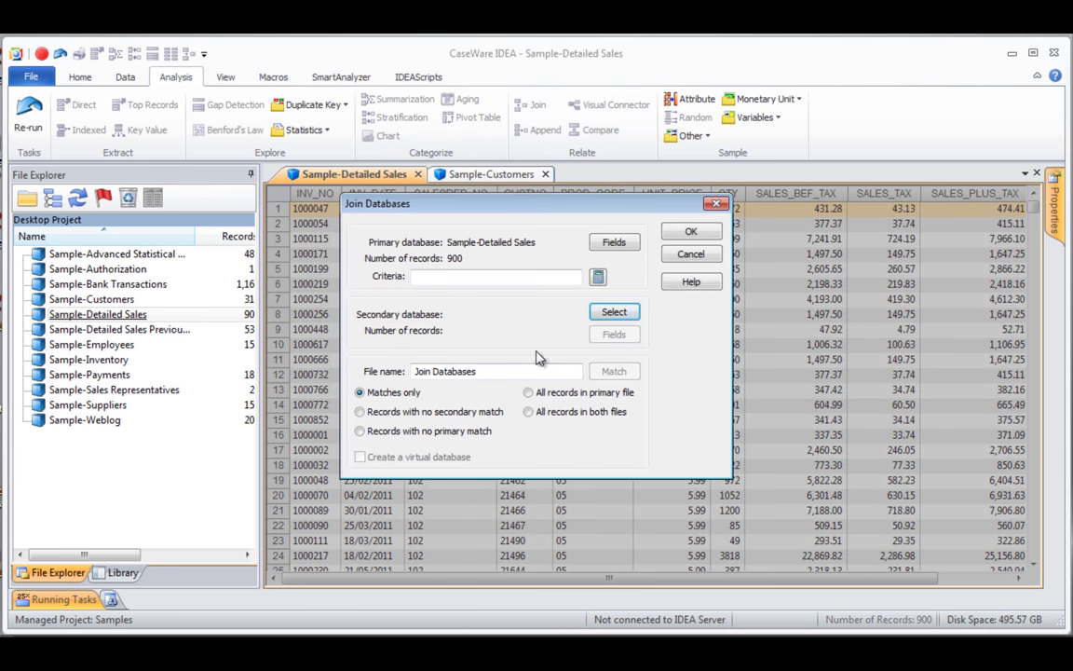
{"action": "left_click", "coordinate": [613, 311]}
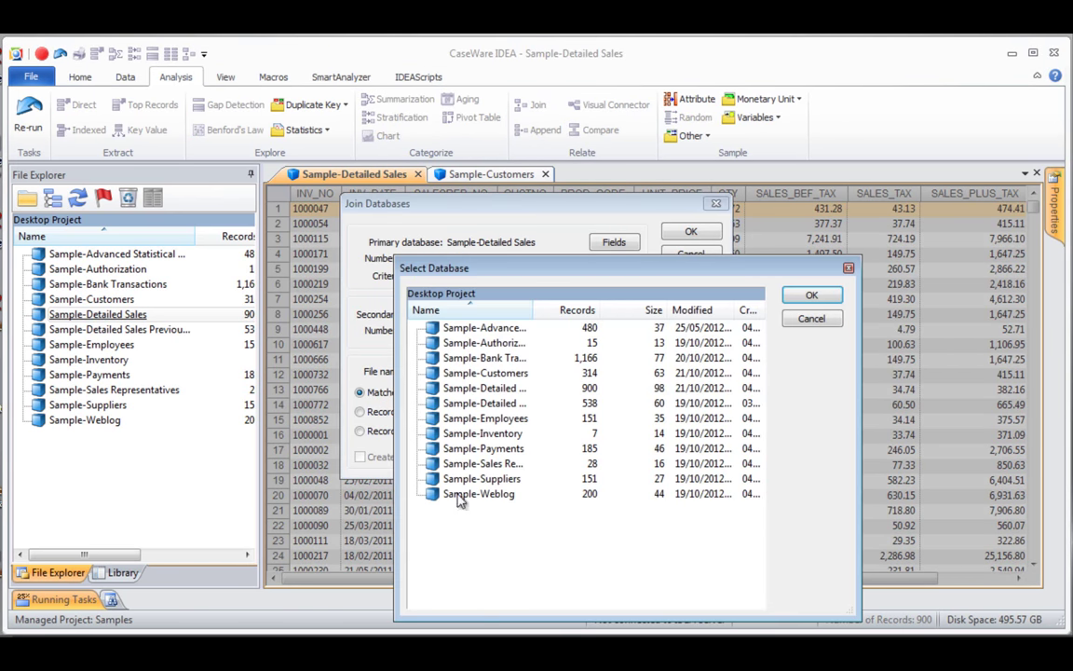
{"action": "double_click", "coordinate": [509, 374]}
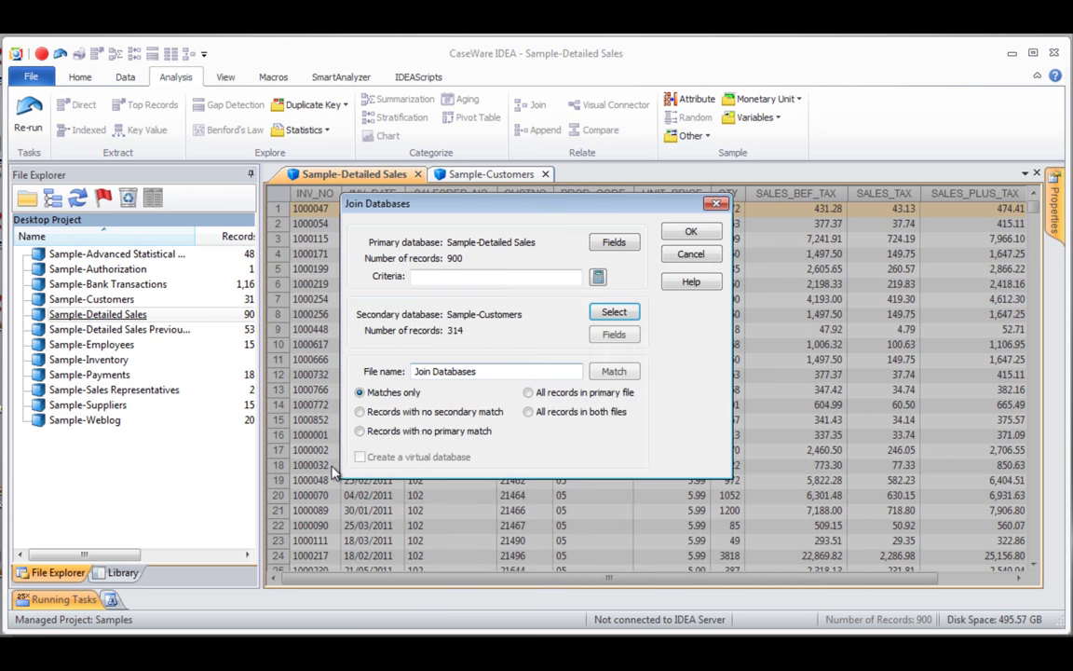
{"action": "left_click", "coordinate": [690, 254]}
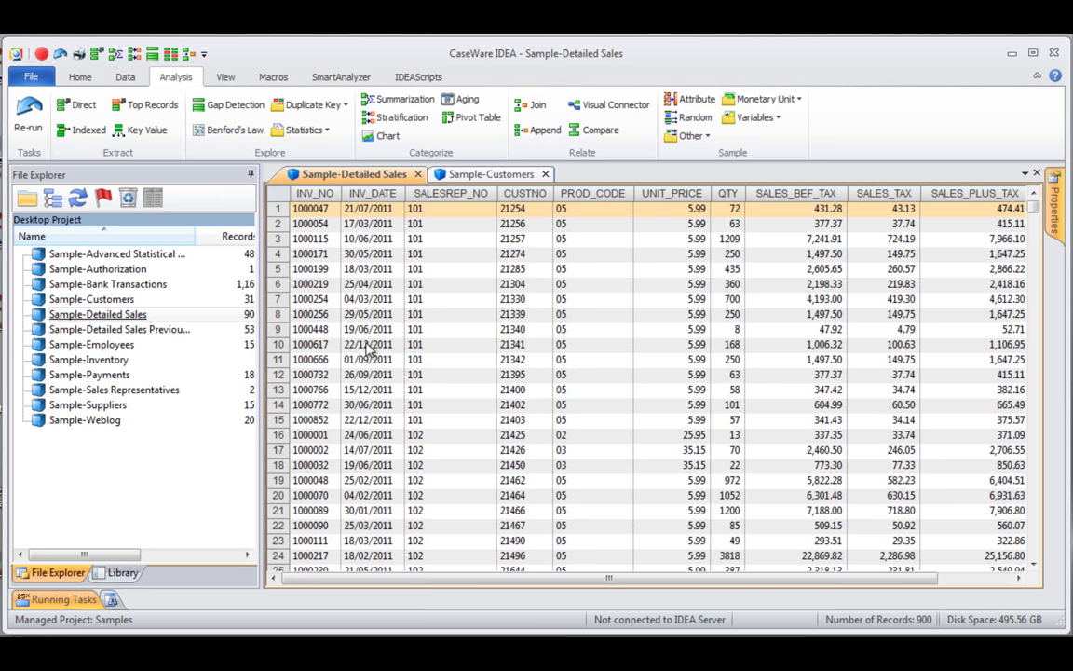
Start a join of the open Sample-Detailed Sales database with Sample-Customers as the secondary database
{"action": "right_click", "coordinate": [99, 306]}
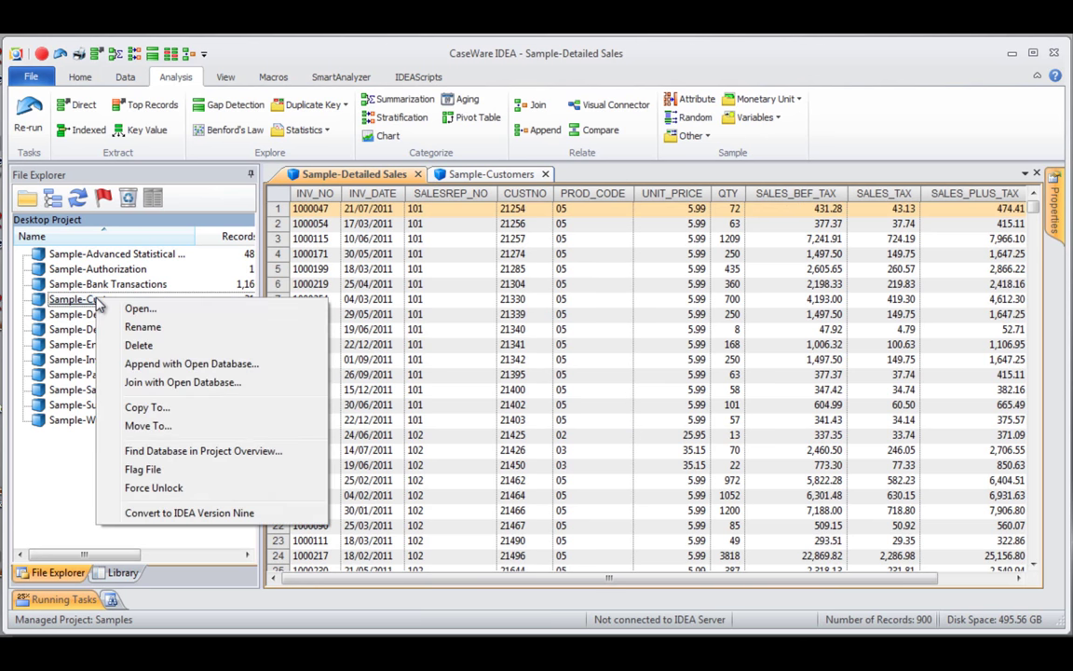
{"action": "left_click", "coordinate": [190, 383]}
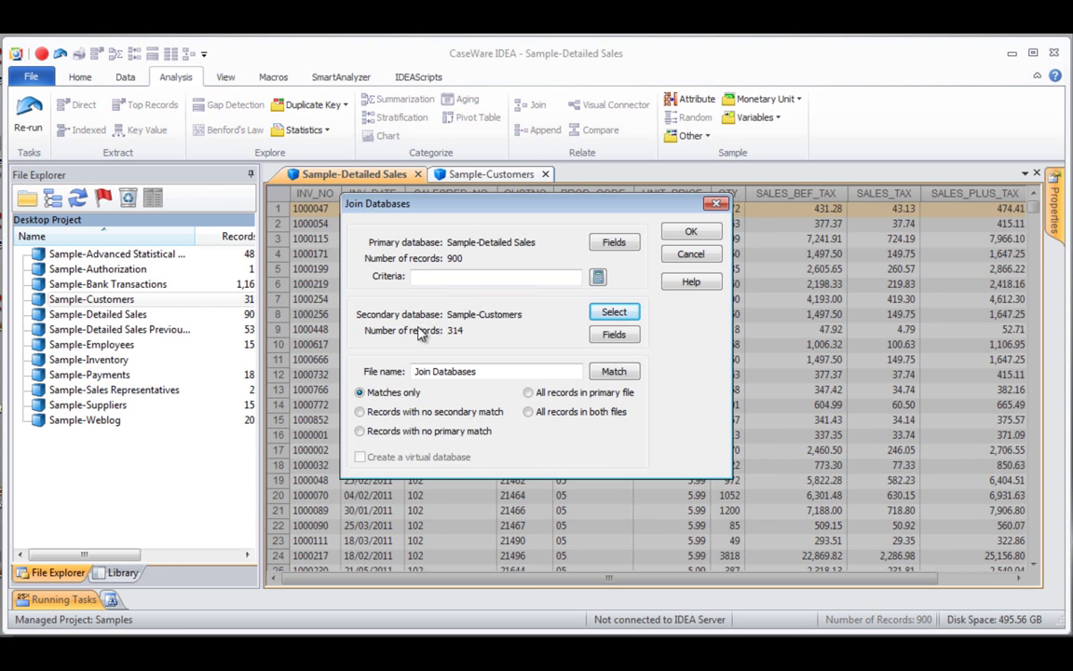
Review the fields included from the primary and secondary databases and the equation editor for the join criteria, without changing them
{"action": "left_click", "coordinate": [612, 243]}
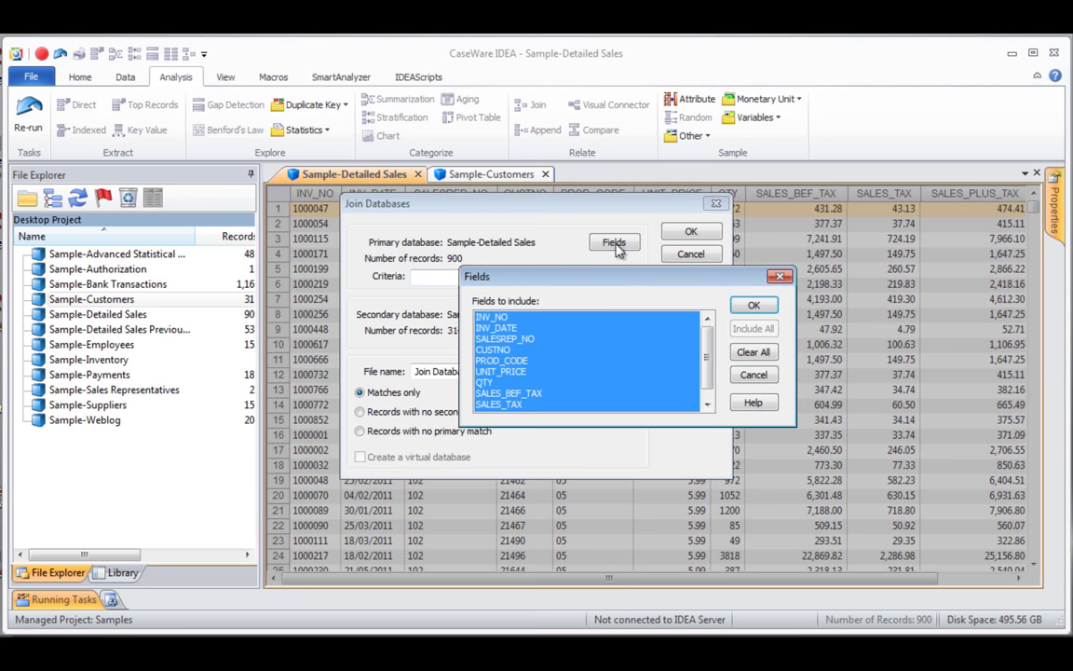
{"action": "left_click", "coordinate": [753, 375]}
{"action": "left_click", "coordinate": [611, 334]}
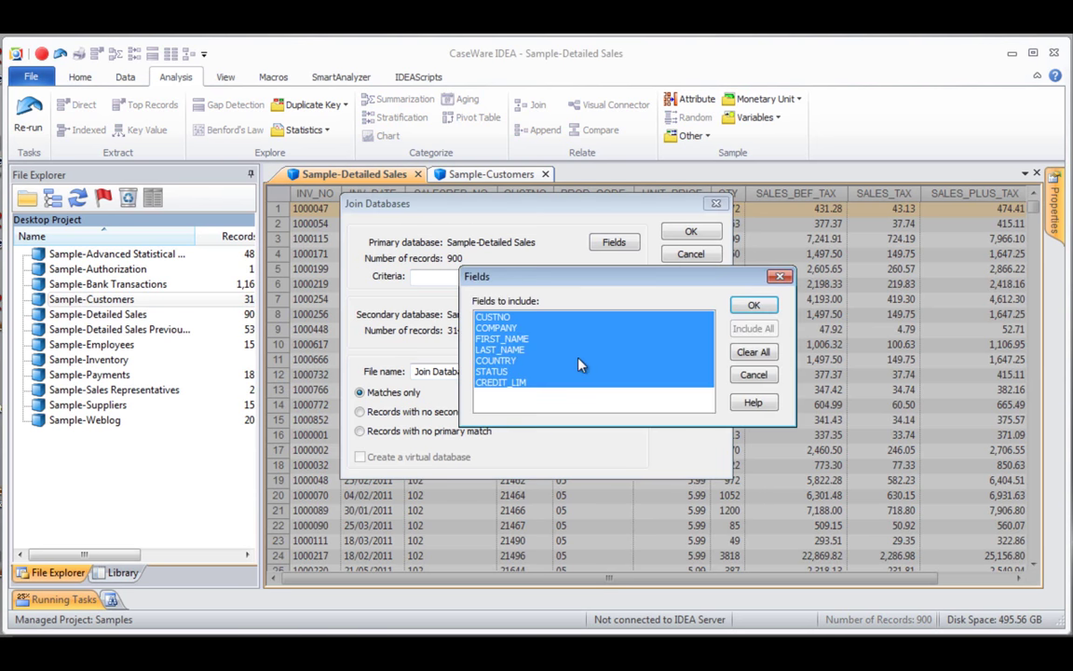
{"action": "left_click", "coordinate": [754, 375]}
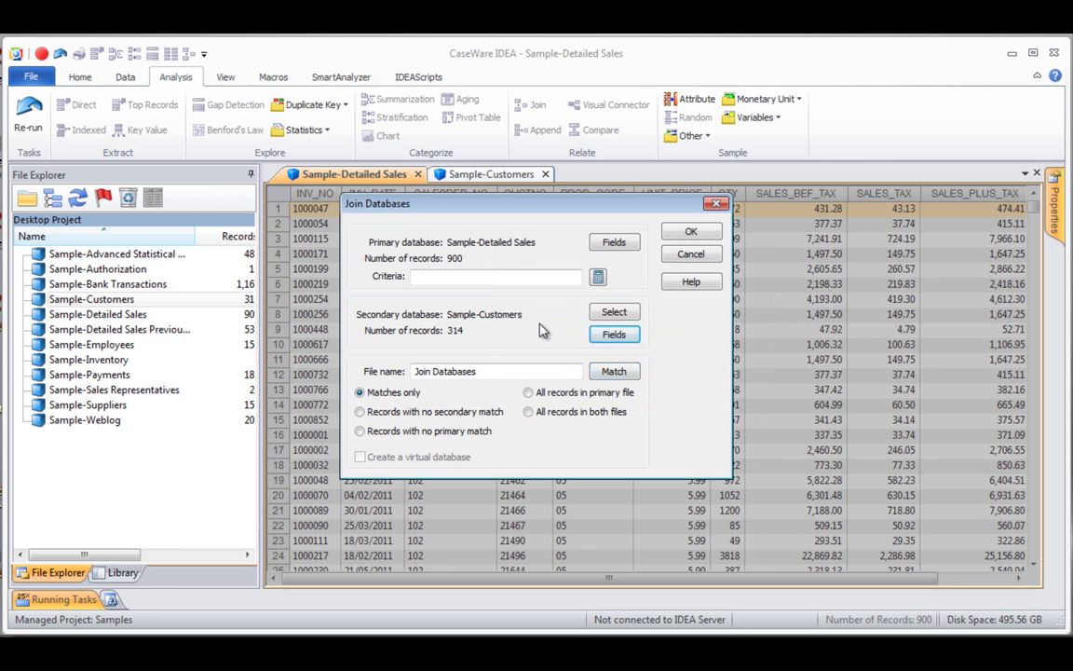
{"action": "left_click", "coordinate": [610, 334]}
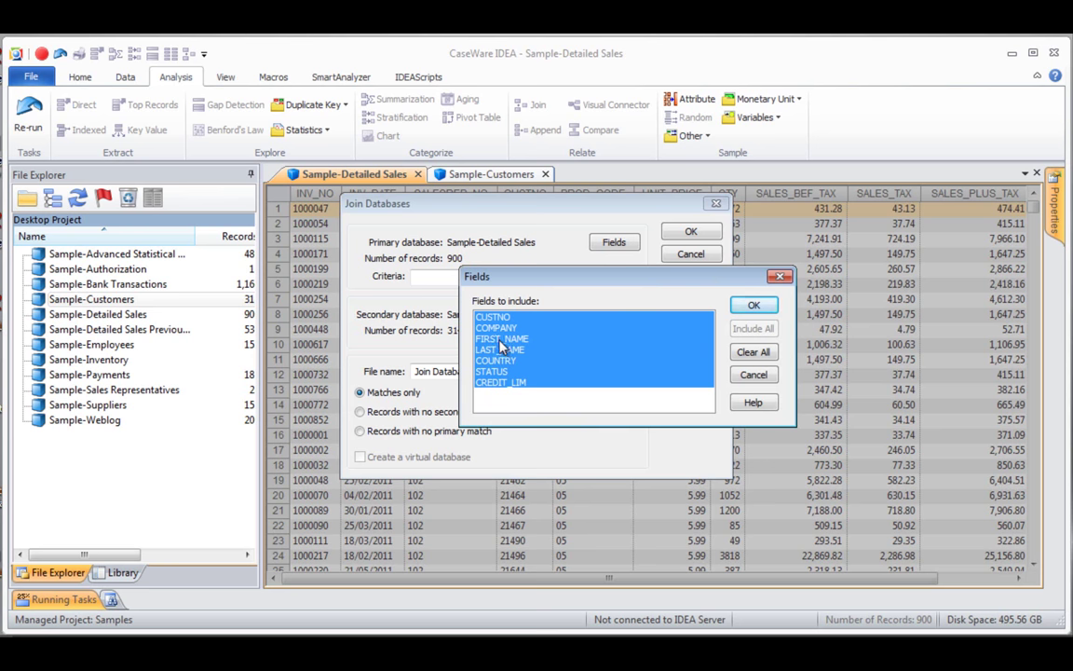
{"action": "left_click", "coordinate": [754, 375]}
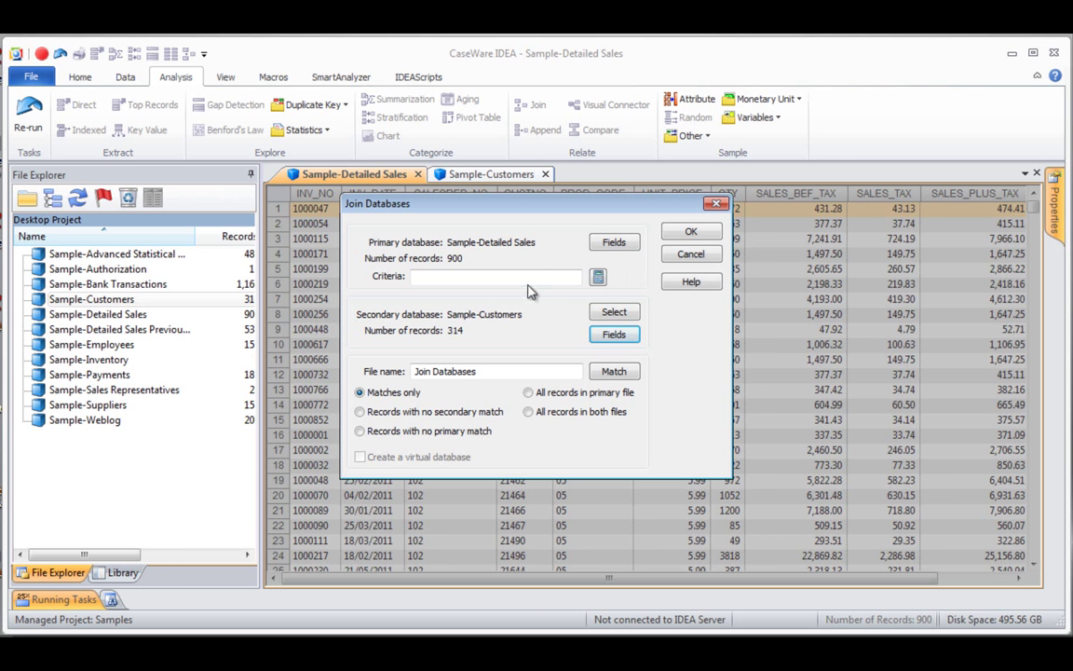
{"action": "left_click", "coordinate": [598, 276]}
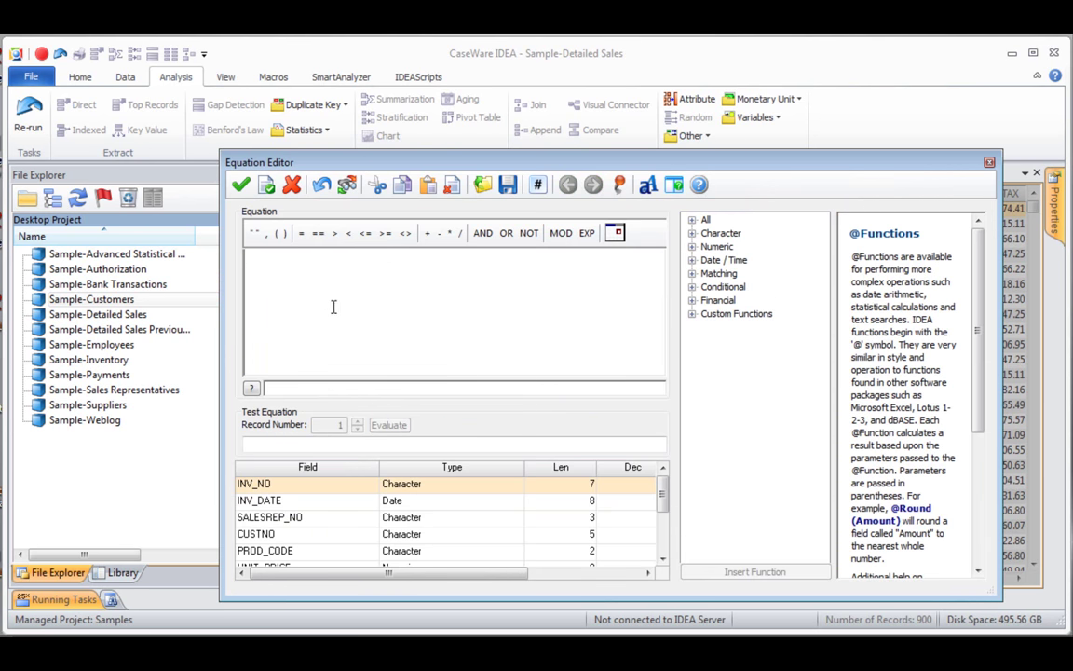
{"action": "left_click", "coordinate": [991, 163]}
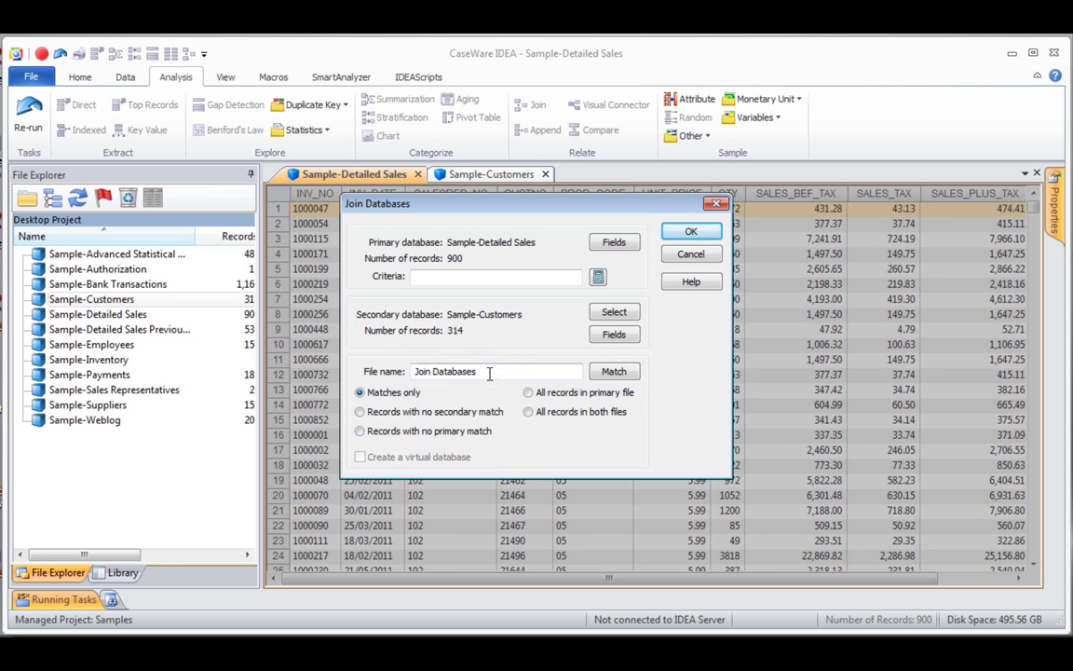
Run the matches-only join into a file named Matches Only, matching CUSTNO ascending in the primary database to CUSTNO in the secondary
{"action": "left_click_drag", "start_coordinate": [488, 371], "coordinate": [339, 352]}
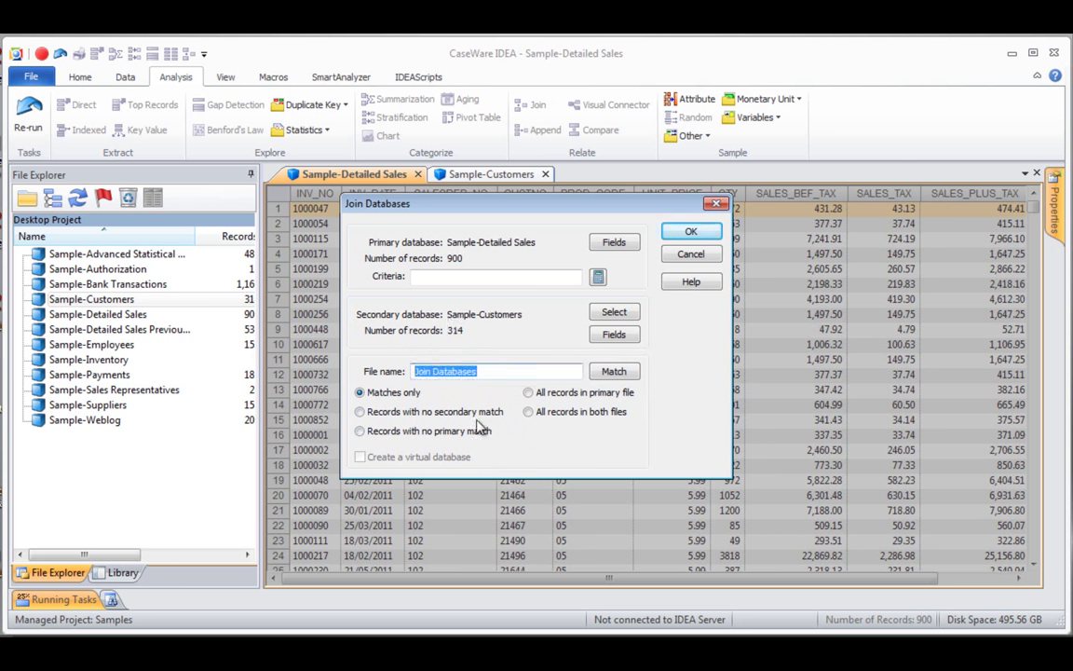
{"action": "type", "text": "Matches Only"}
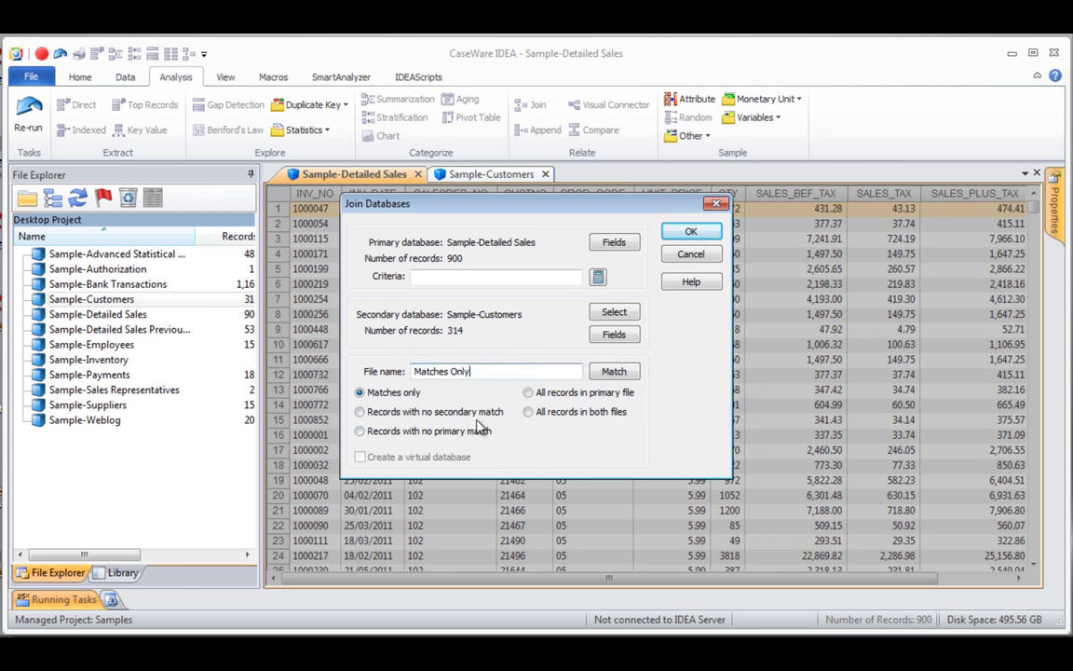
{"action": "left_click", "coordinate": [615, 372]}
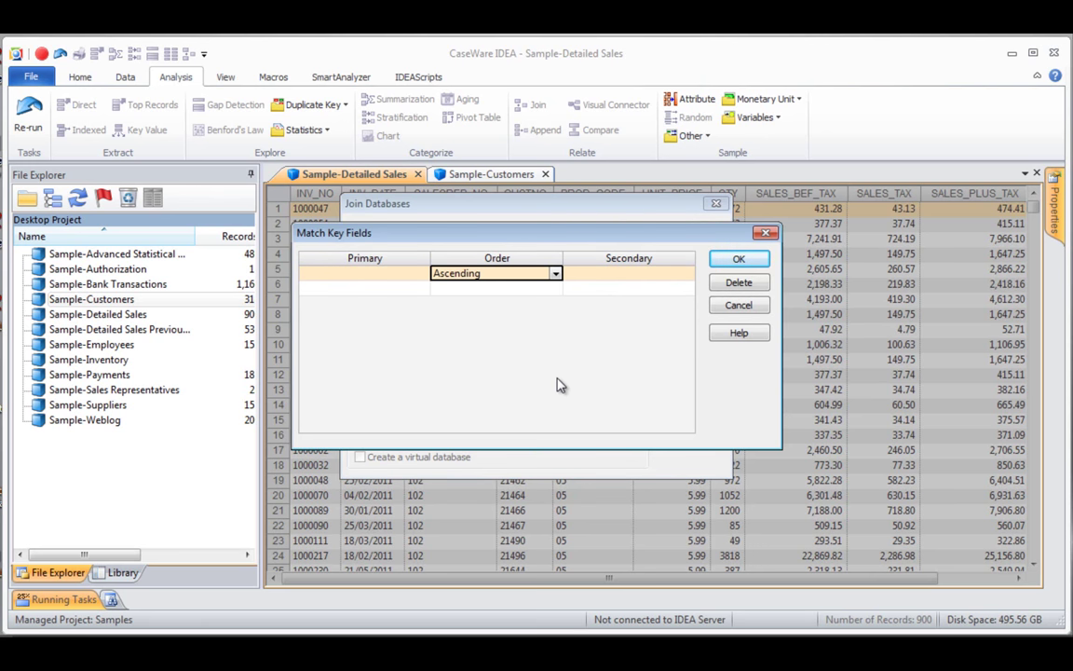
{"action": "left_click", "coordinate": [376, 274]}
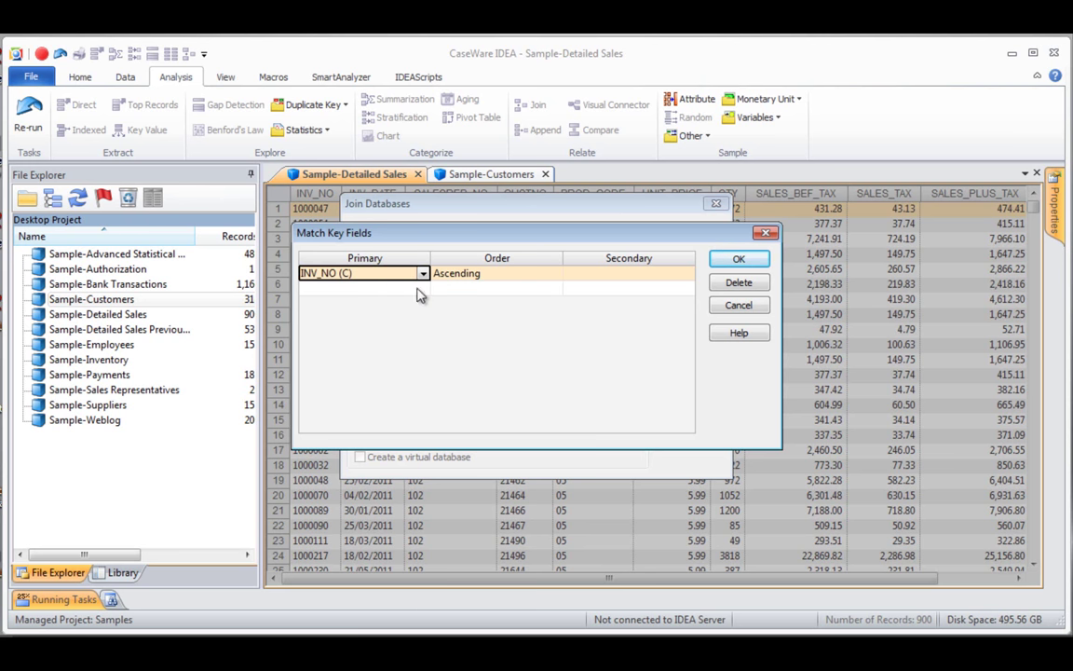
{"action": "left_click", "coordinate": [391, 272]}
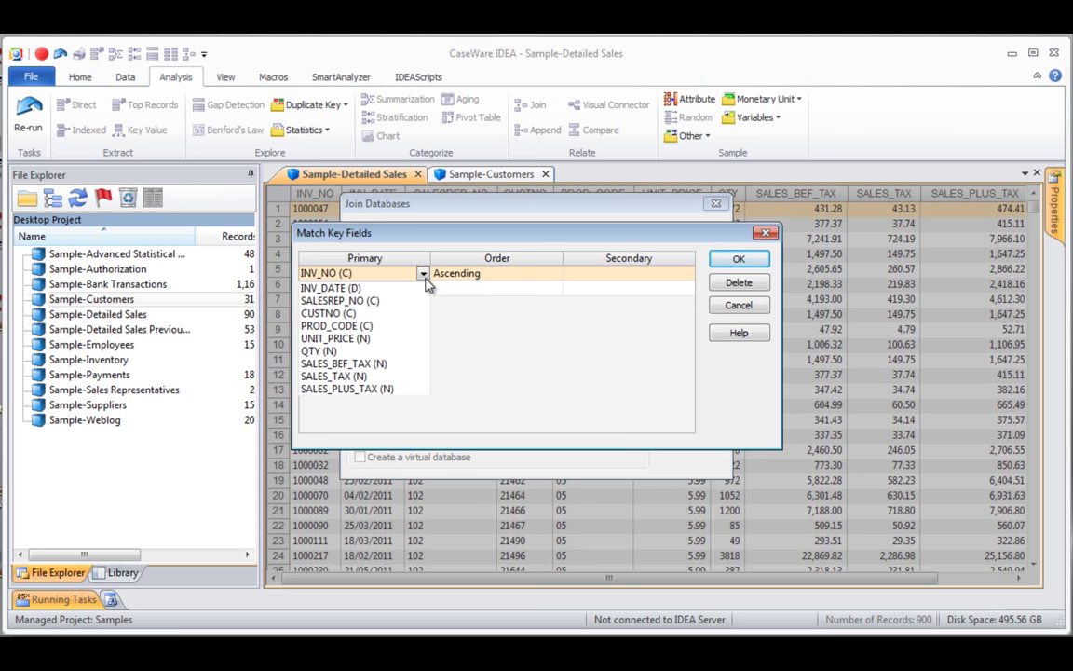
{"action": "left_click", "coordinate": [328, 314]}
{"action": "left_click", "coordinate": [681, 277]}
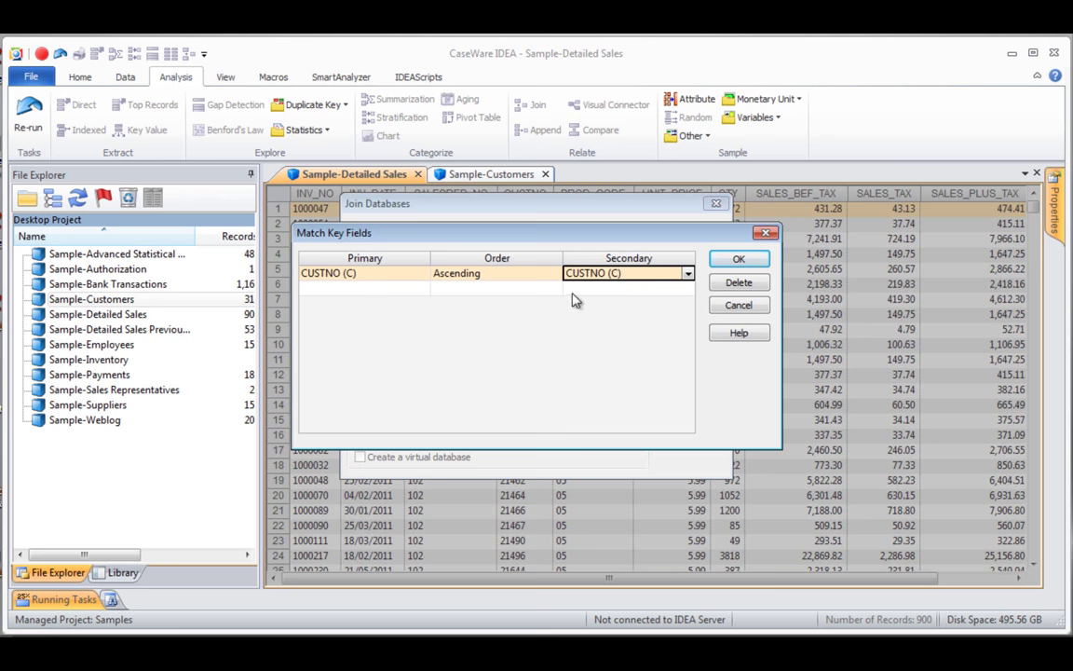
{"action": "left_click", "coordinate": [727, 261]}
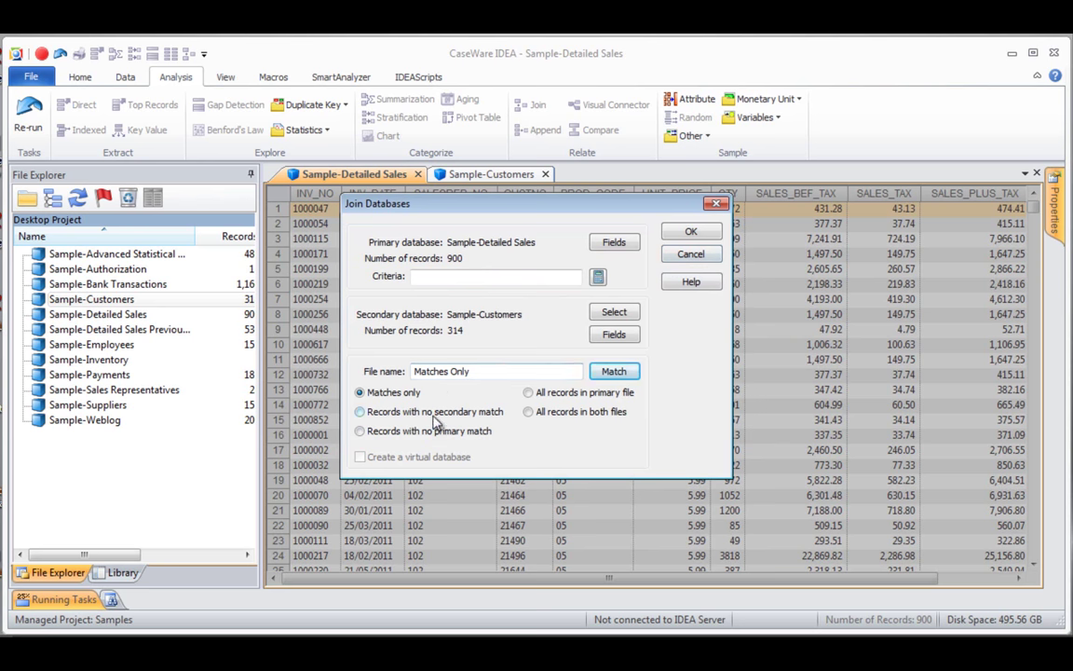
{"action": "left_click", "coordinate": [692, 234]}
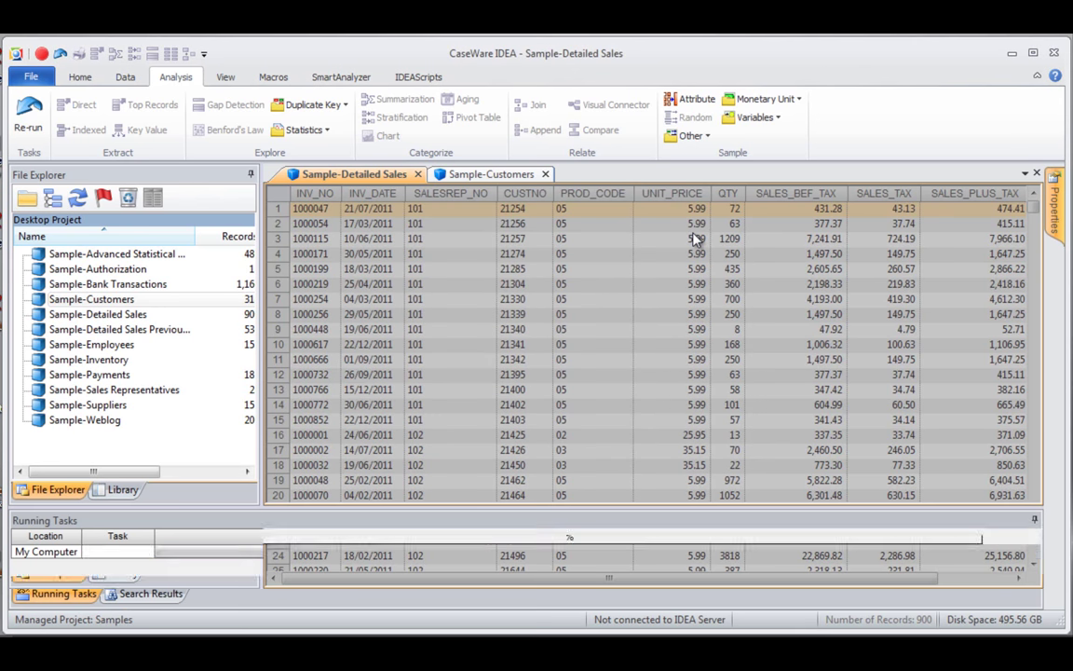
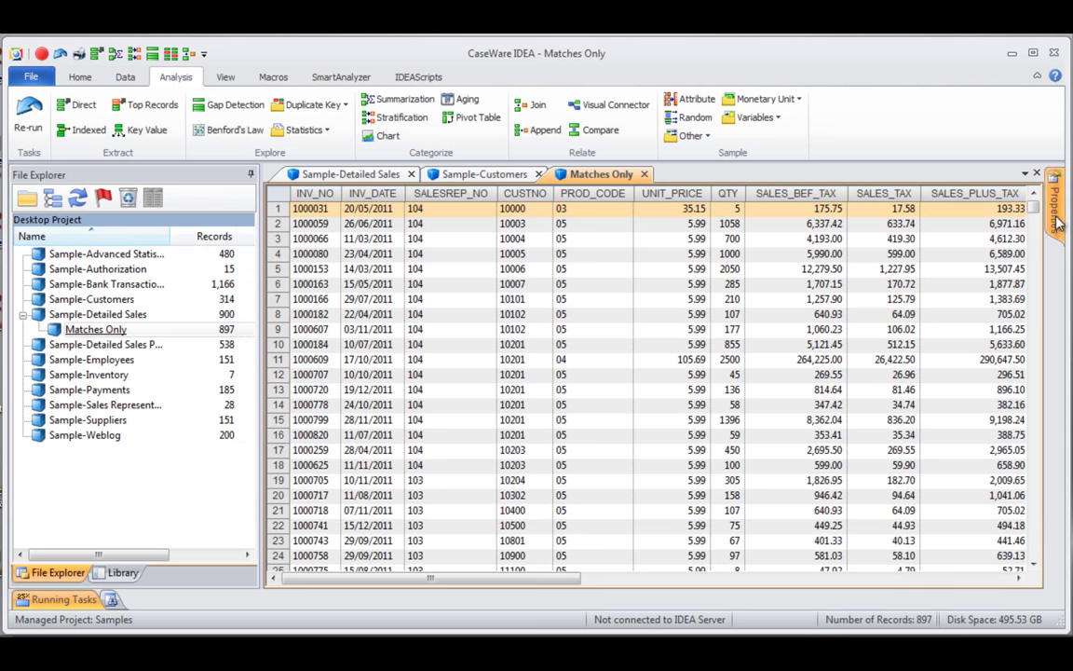
Review the Join Databases entry in the history of the Matches Only database, and return to its data
{"action": "mouse_move", "coordinate": [1053, 201]}
{"action": "left_click", "coordinate": [940, 238]}
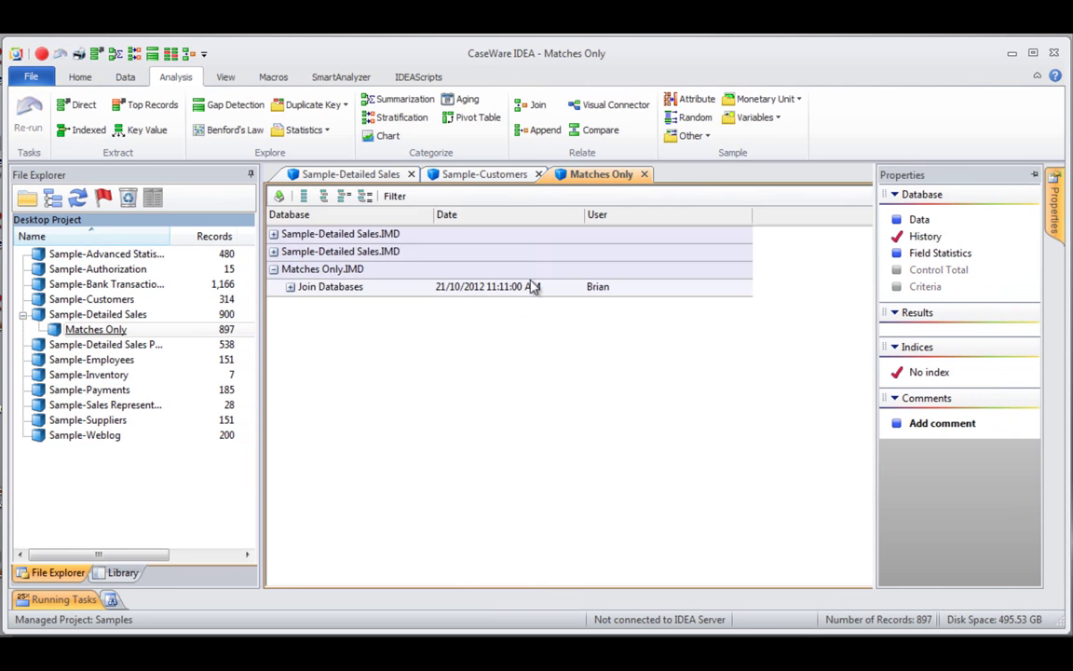
{"action": "left_click", "coordinate": [289, 286]}
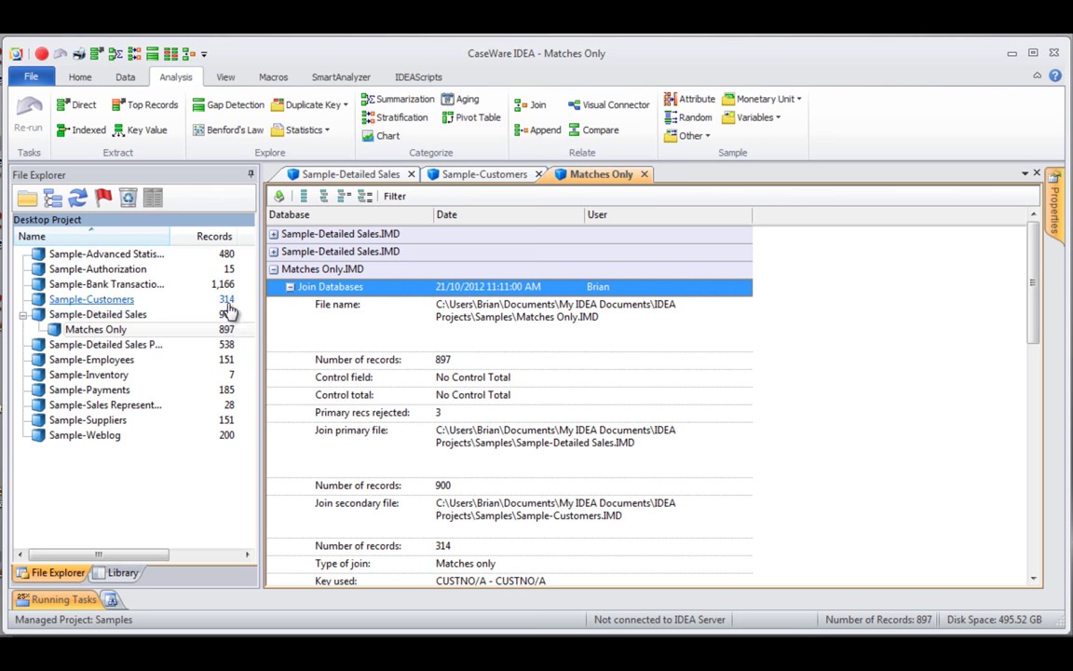
{"action": "left_click", "coordinate": [1059, 210]}
{"action": "left_click", "coordinate": [919, 222]}
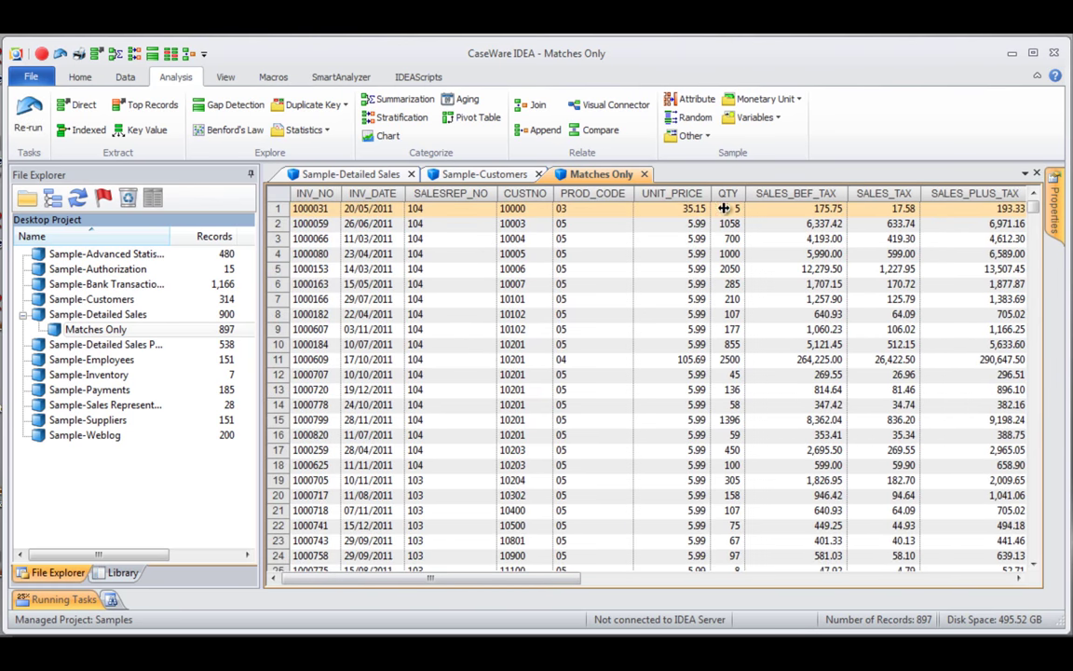
Examine the customer columns joined to the sales records in Matches Only, from CUSTNO1 through CREDIT_LIM
{"action": "left_click", "coordinate": [607, 578]}
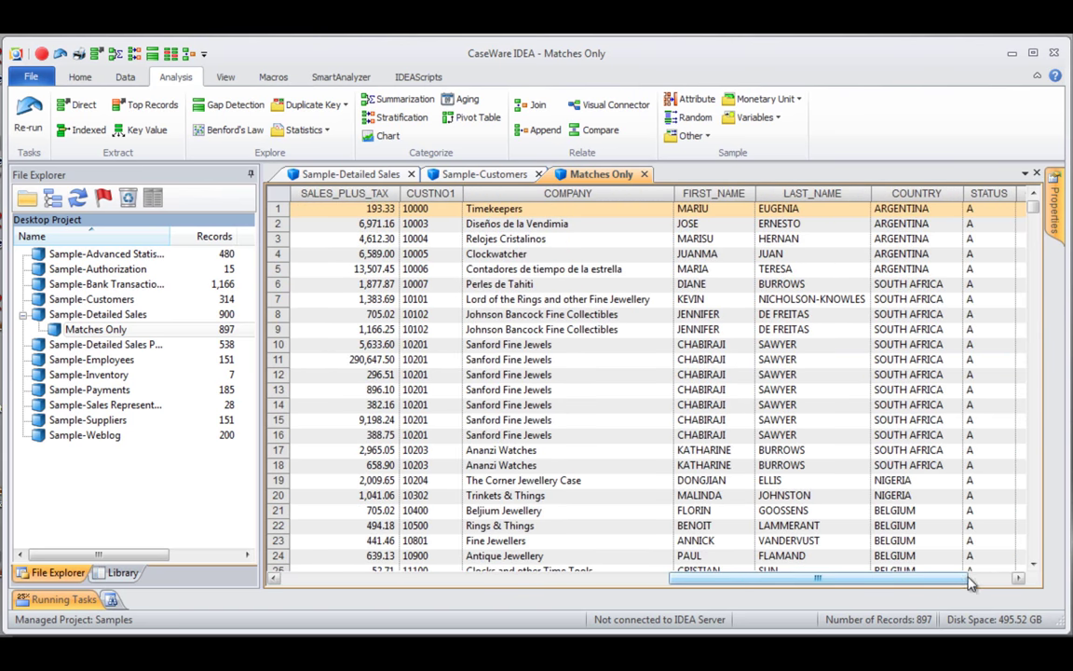
{"action": "scroll", "coordinate": [866, 578], "scroll_direction": "right", "scroll_amount": 1}
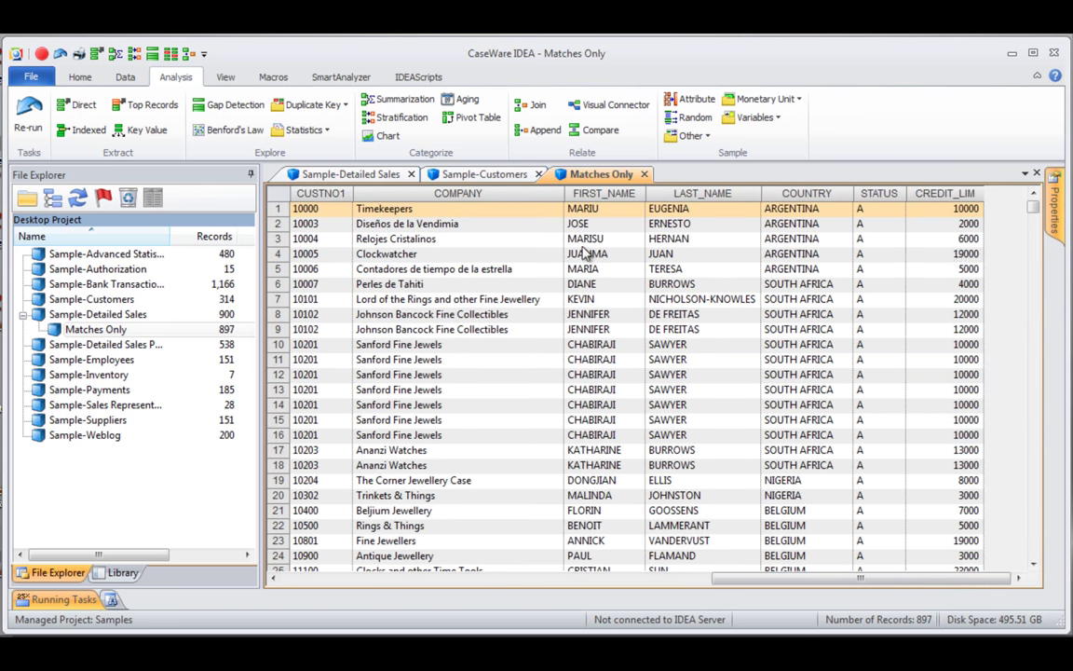
{"action": "left_click", "coordinate": [680, 580]}
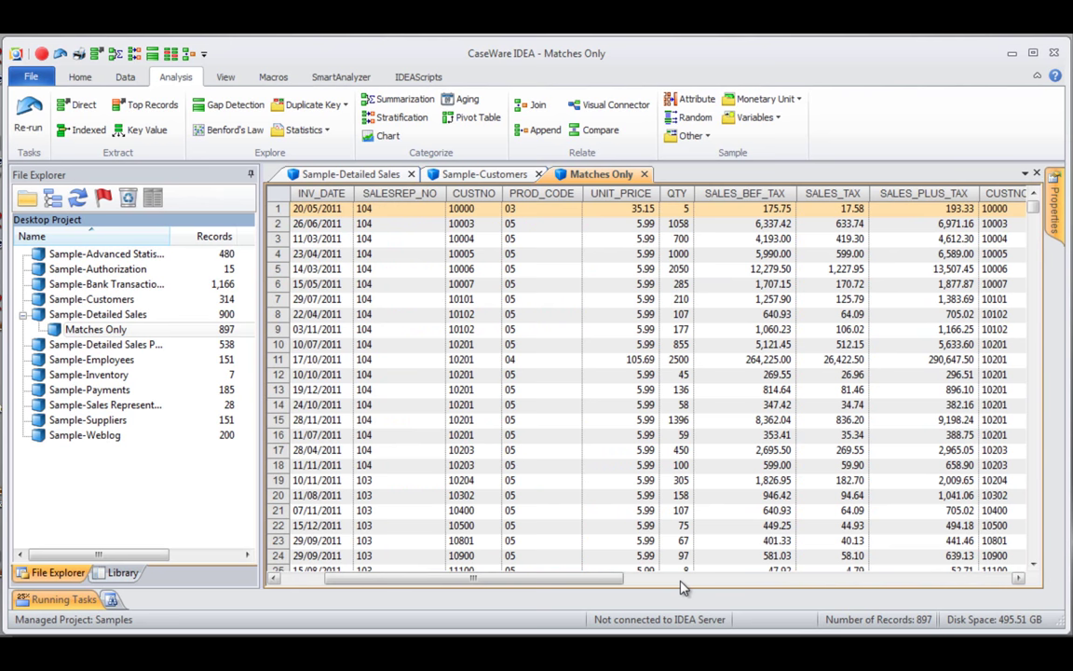
{"action": "left_click_drag", "start_coordinate": [566, 581], "coordinate": [446, 584]}
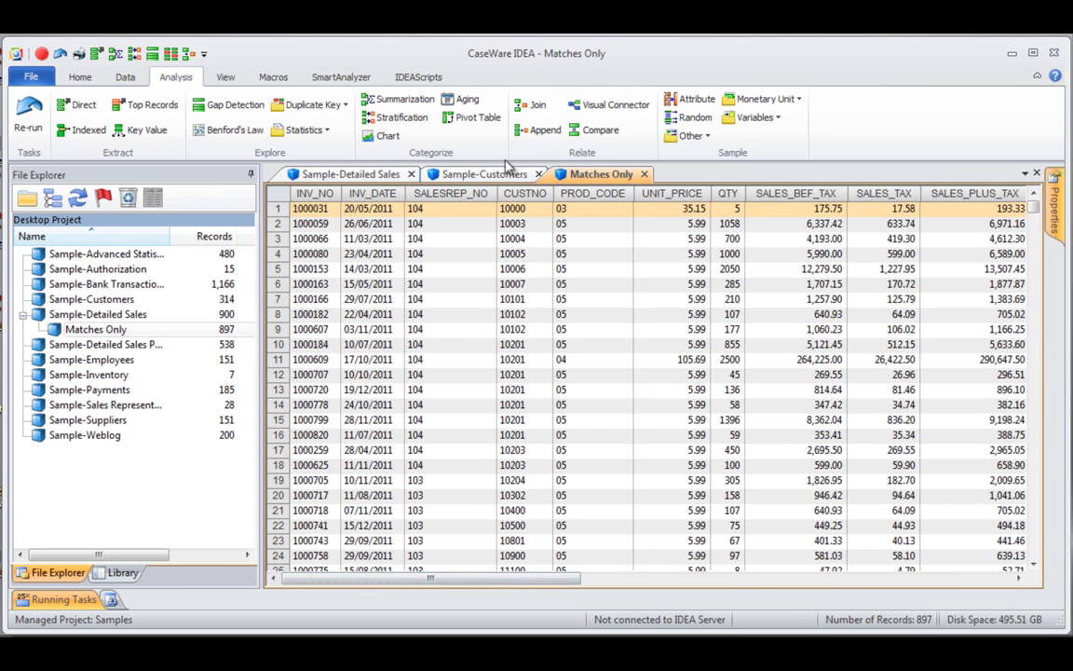
Re-run the join for records with no secondary match, into a file named No secondary match
{"action": "left_click", "coordinate": [725, 581]}
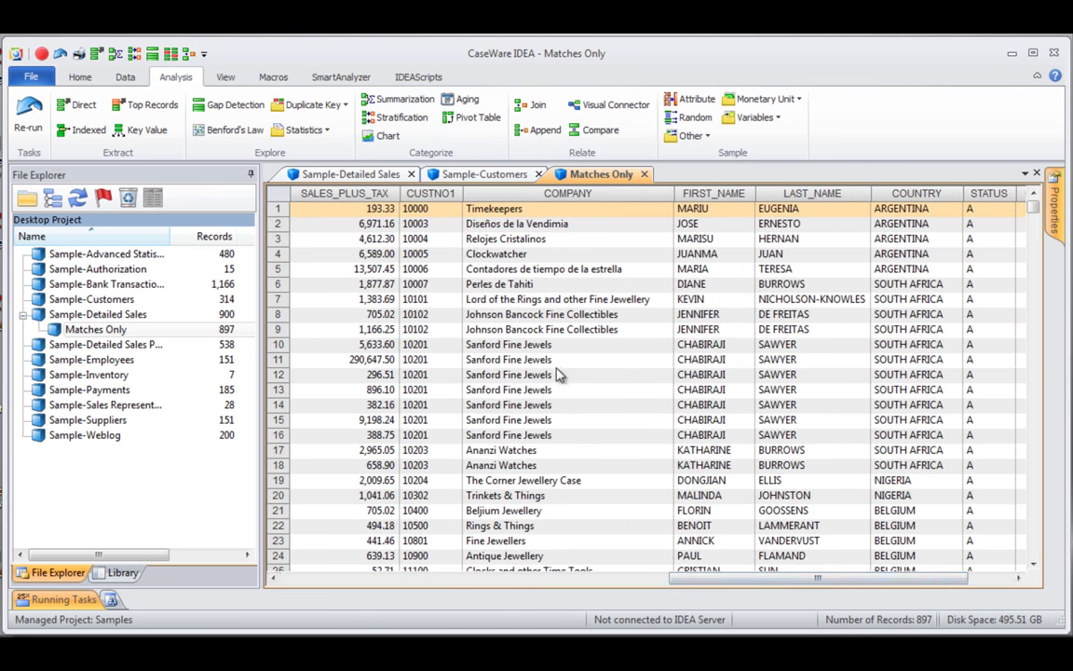
{"action": "left_click", "coordinate": [601, 584]}
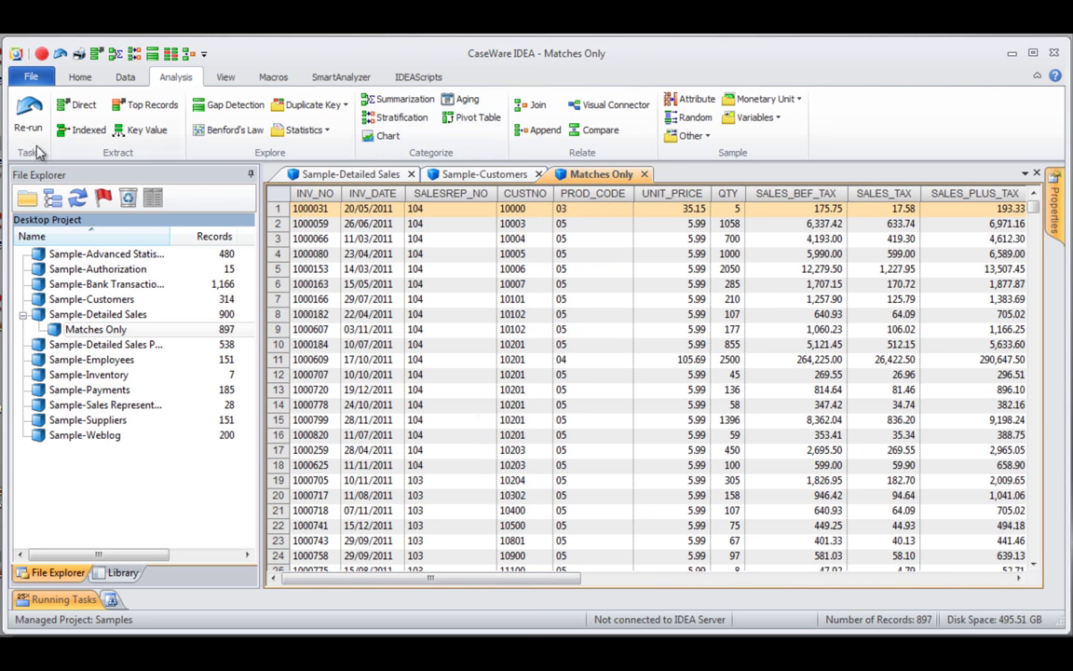
{"action": "left_click", "coordinate": [29, 116]}
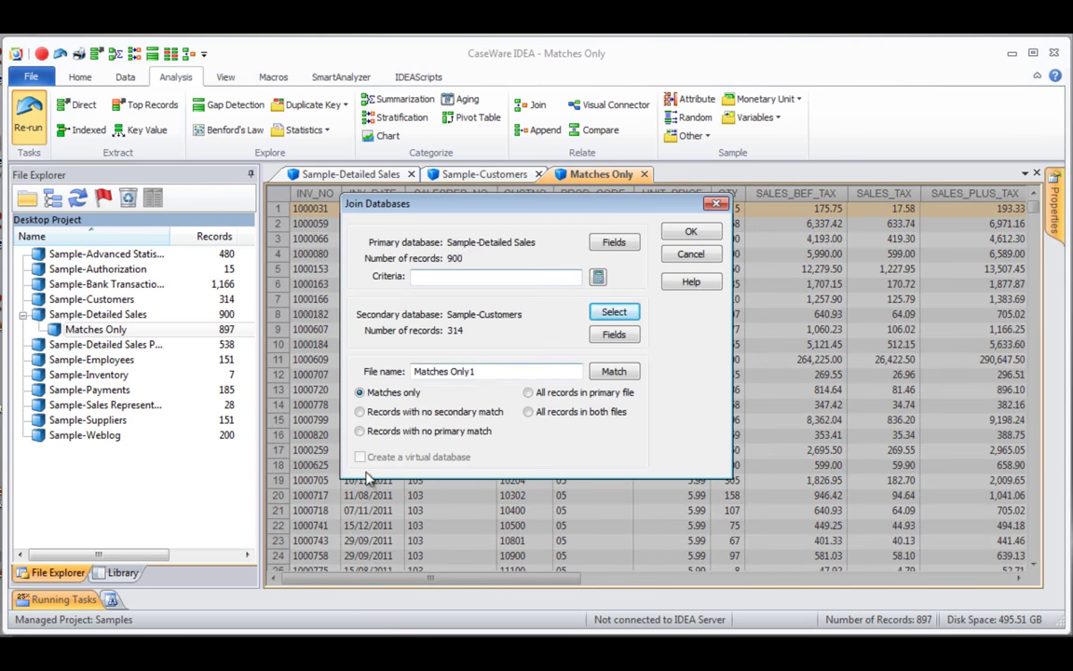
{"action": "left_click", "coordinate": [361, 413]}
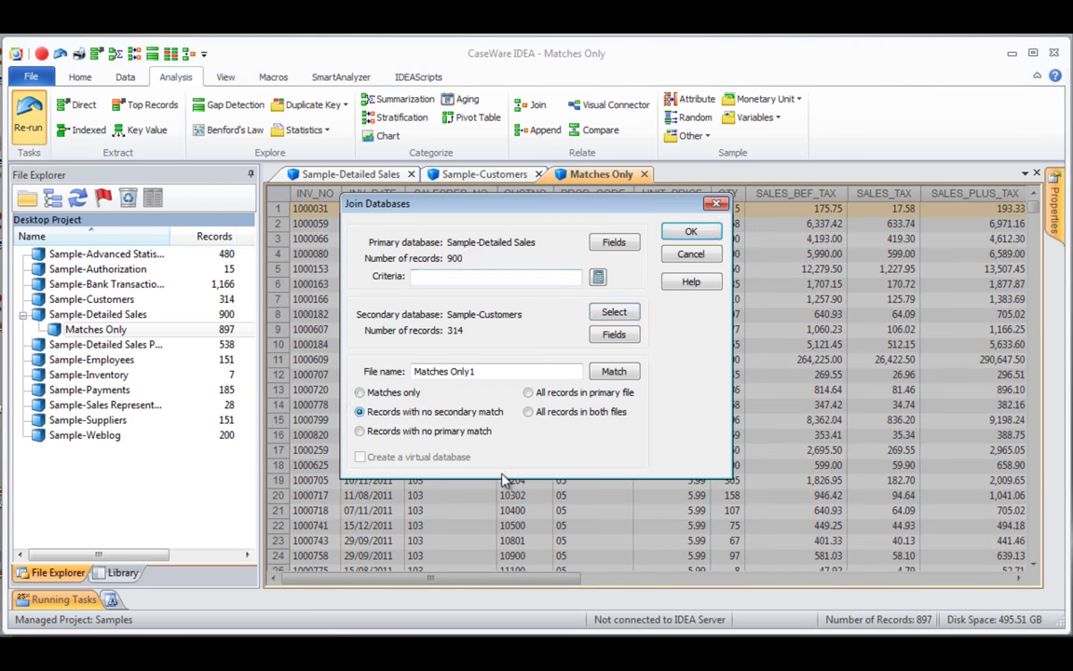
{"action": "left_click_drag", "start_coordinate": [488, 371], "coordinate": [377, 373]}
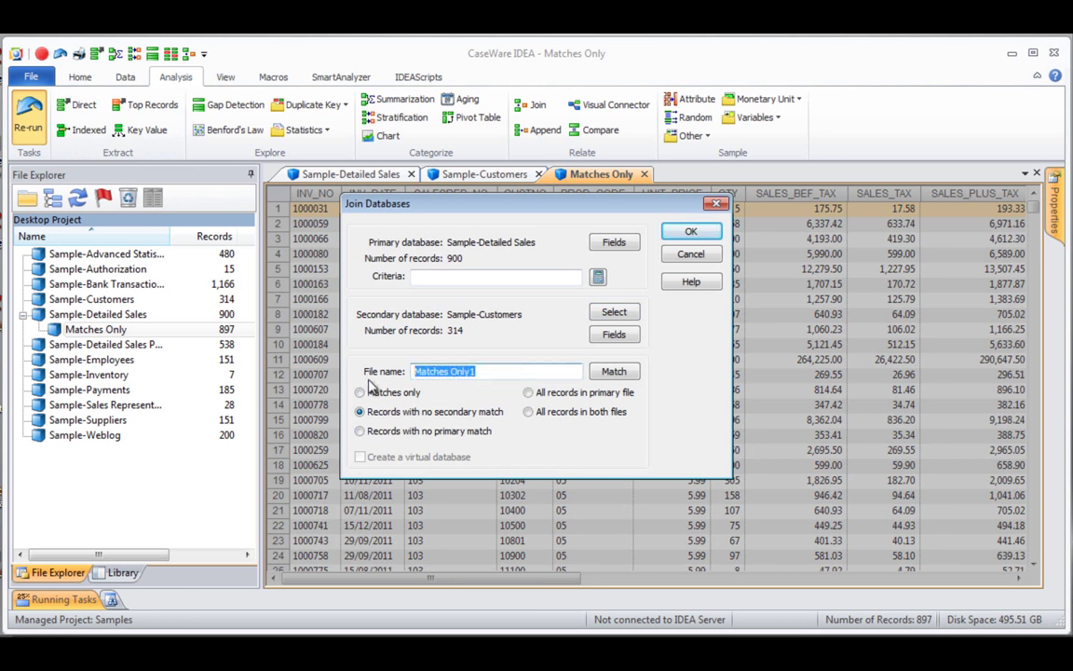
{"action": "type", "text": "ZN"}
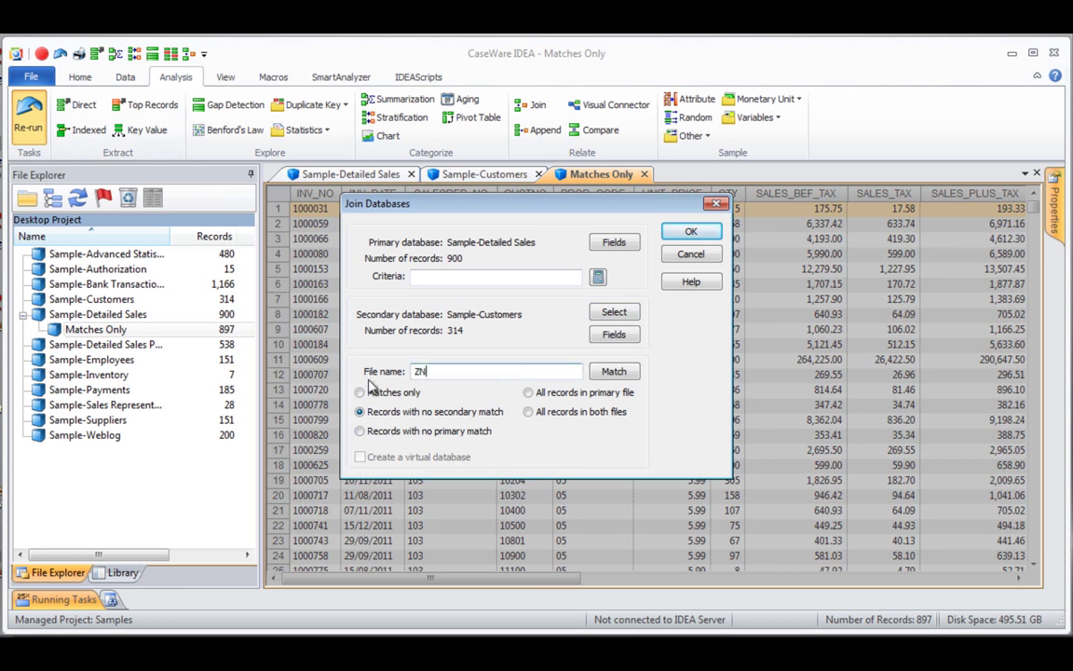
{"action": "type", "text": " secondary match"}
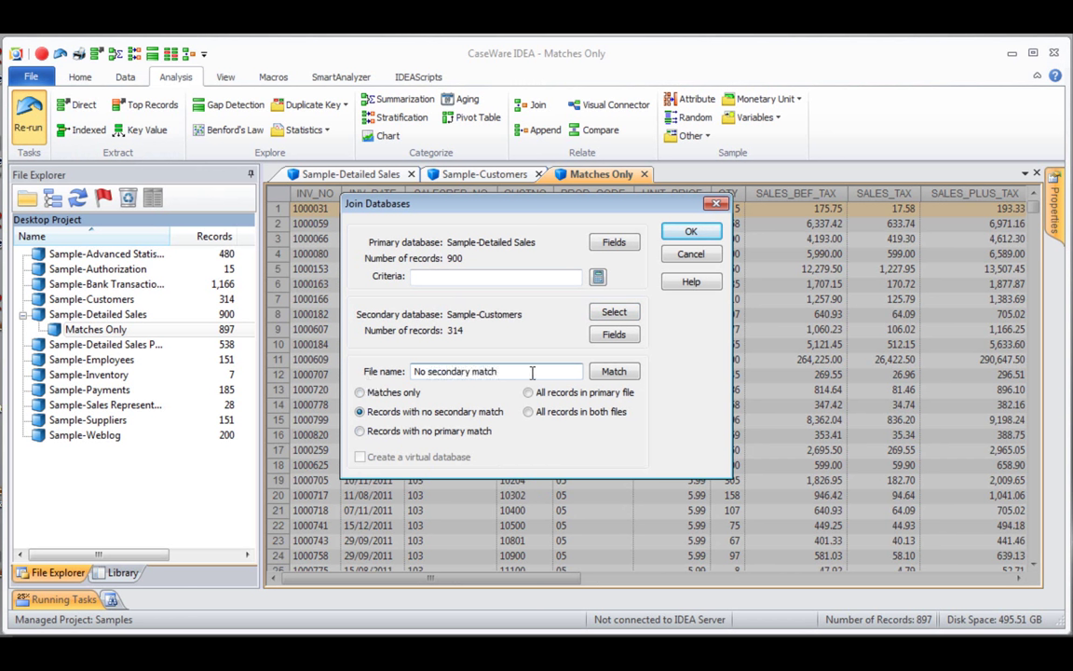
{"action": "left_click", "coordinate": [692, 233]}
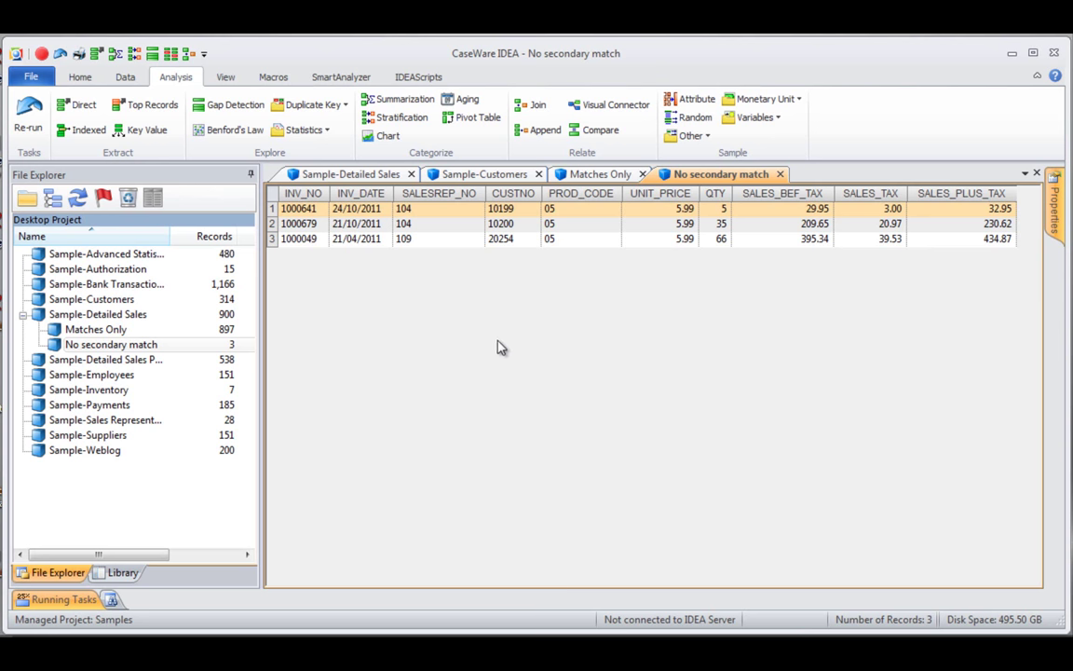
Re-run the join for records with no primary match into a file named No primary match, and view its customer columns
{"action": "left_click", "coordinate": [28, 116]}
{"action": "left_click", "coordinate": [361, 430]}
{"action": "left_click_drag", "start_coordinate": [504, 371], "coordinate": [415, 371]}
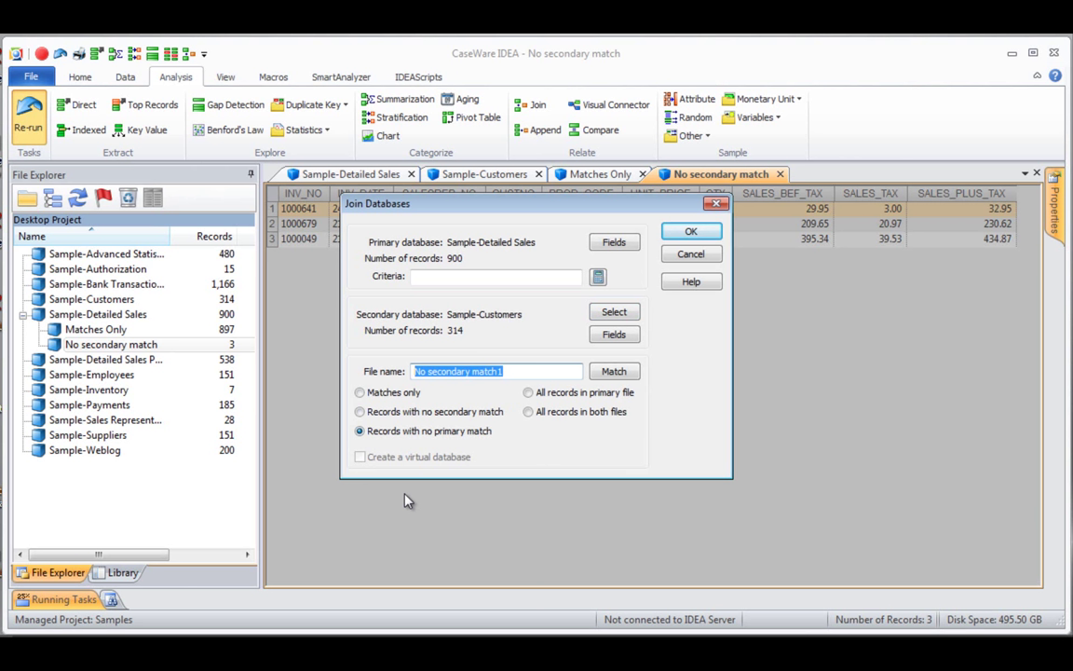
{"action": "type", "text": "No primary match"}
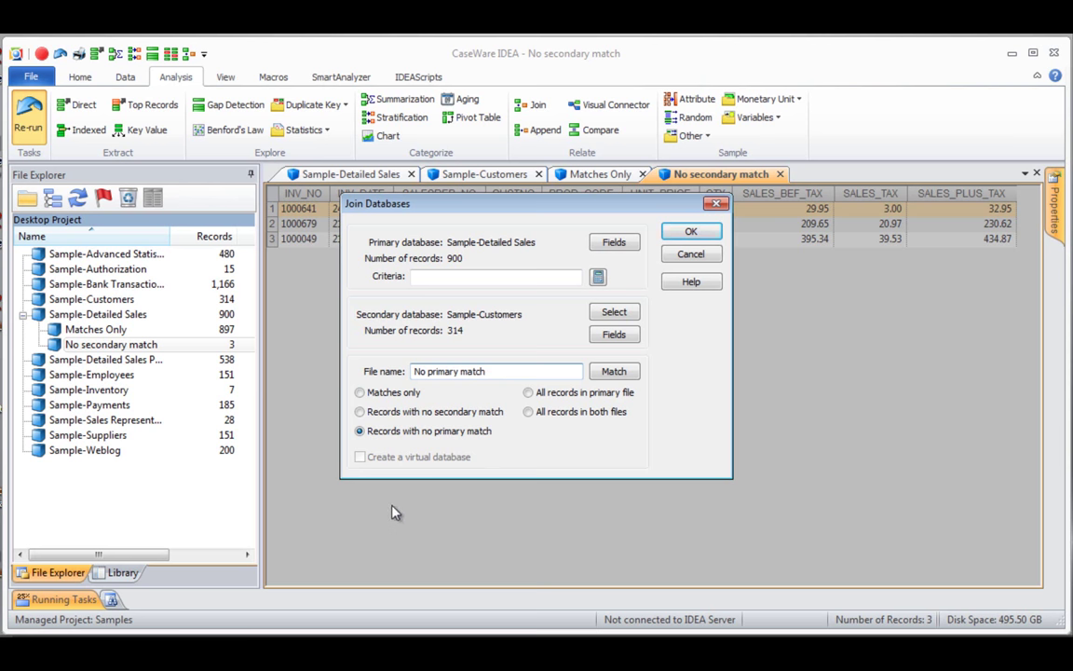
{"action": "left_click", "coordinate": [689, 232]}
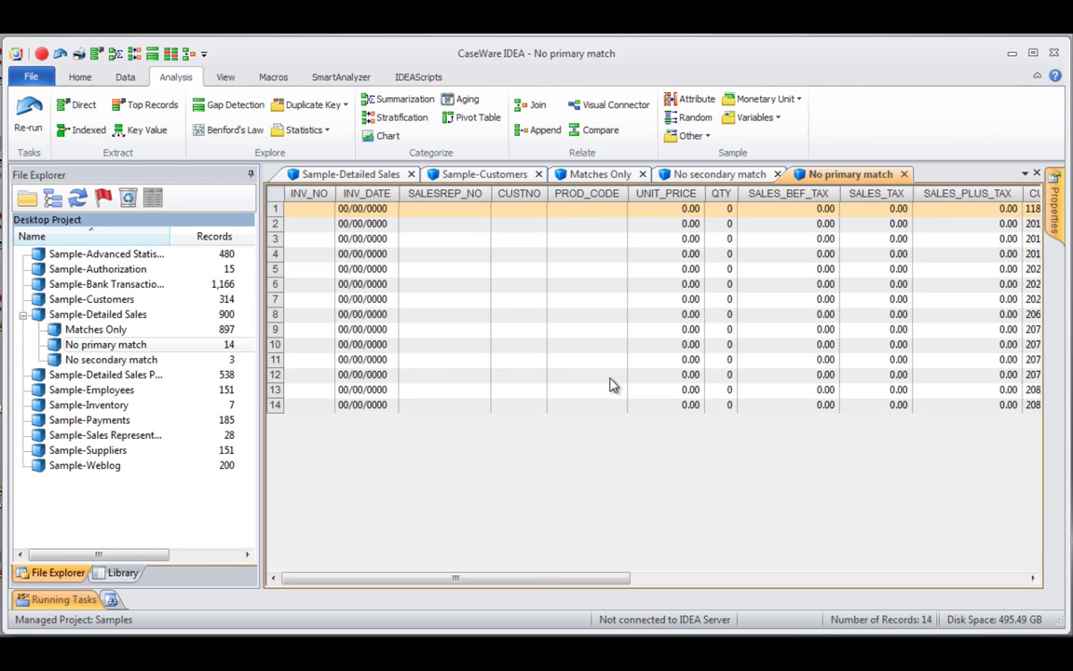
{"action": "left_click", "coordinate": [662, 580]}
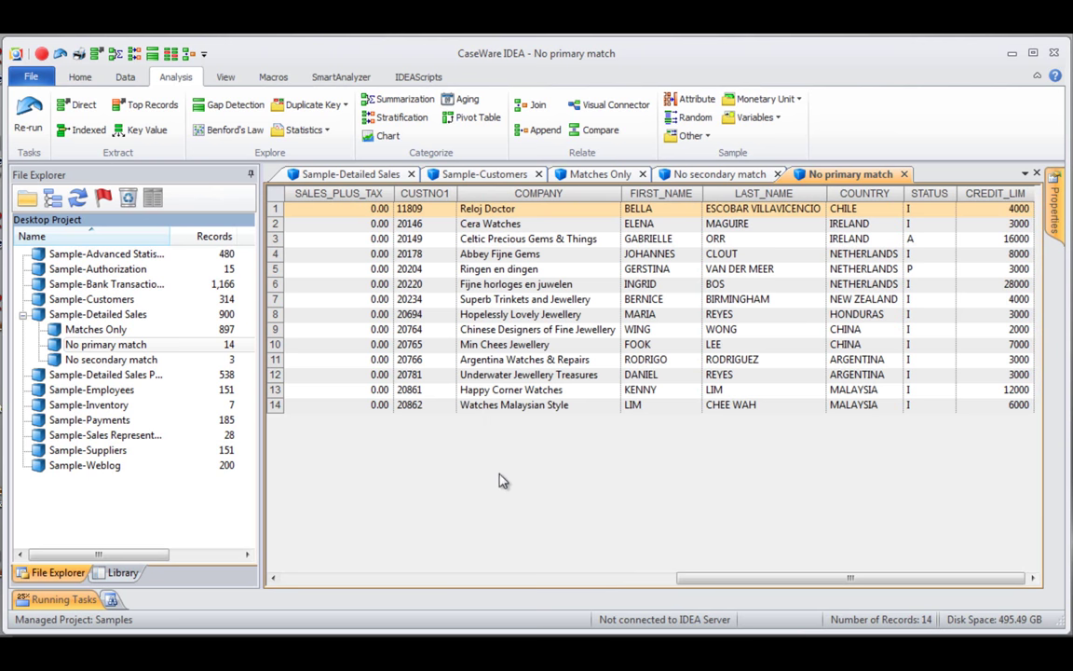
Try to re-run the join into a file named All records in primary file
{"action": "key", "text": "ctrl+r"}
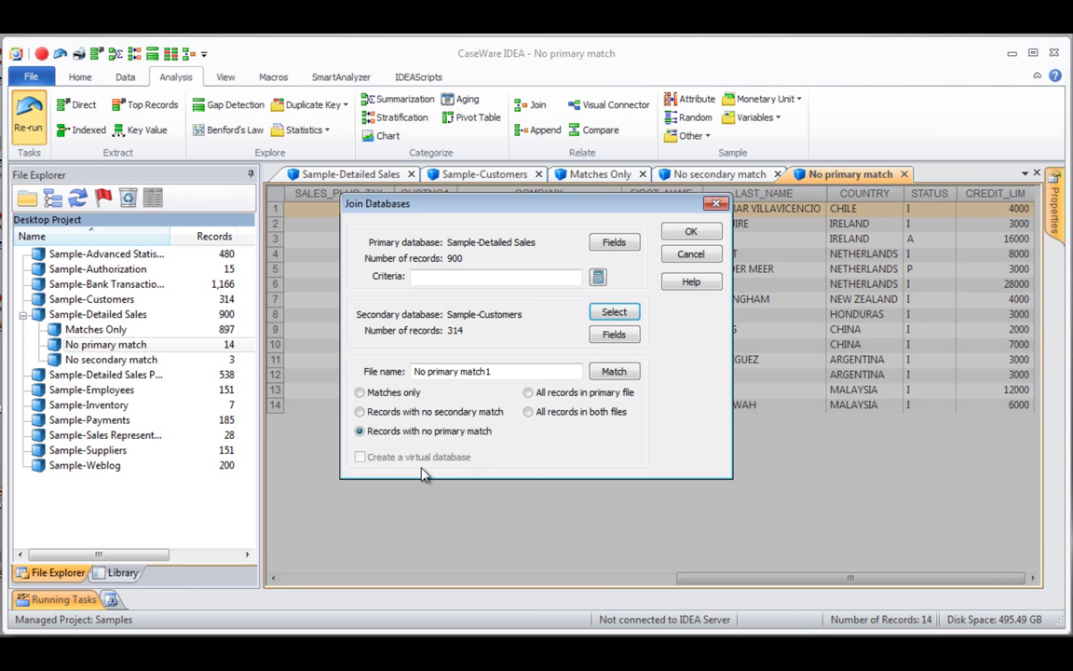
{"action": "left_click_drag", "start_coordinate": [494, 371], "coordinate": [415, 371]}
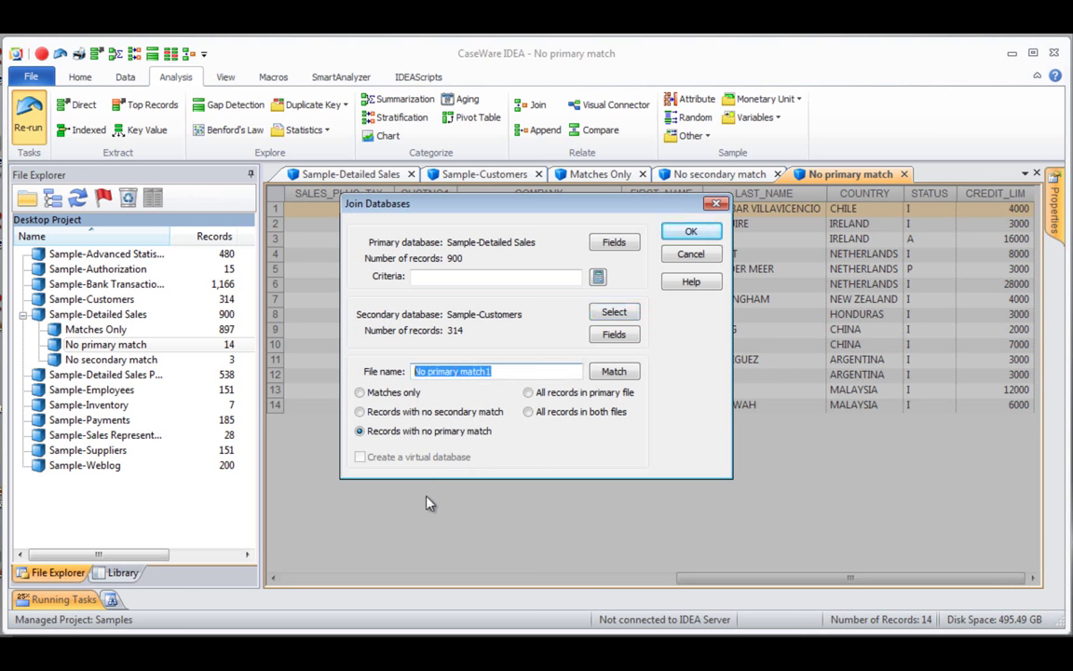
{"action": "type", "text": "All records"}
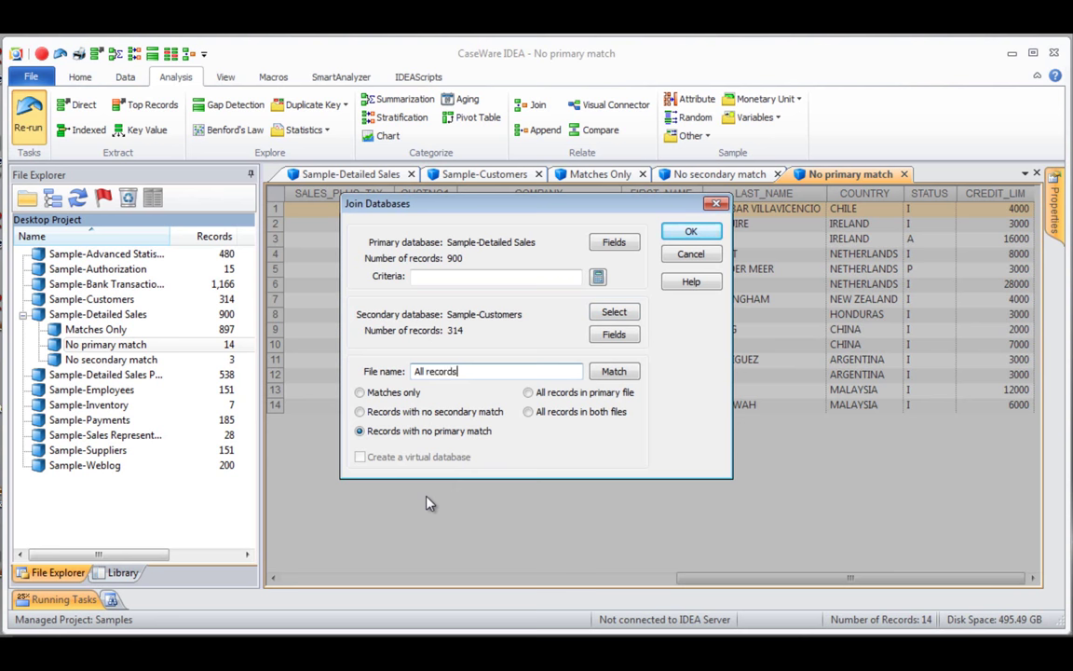
{"action": "type", "text": " in primary"}
{"action": "key", "text": "ctrl+a"}
{"action": "key", "text": "BackSpace"}
{"action": "type", "text": "All records in primary file"}
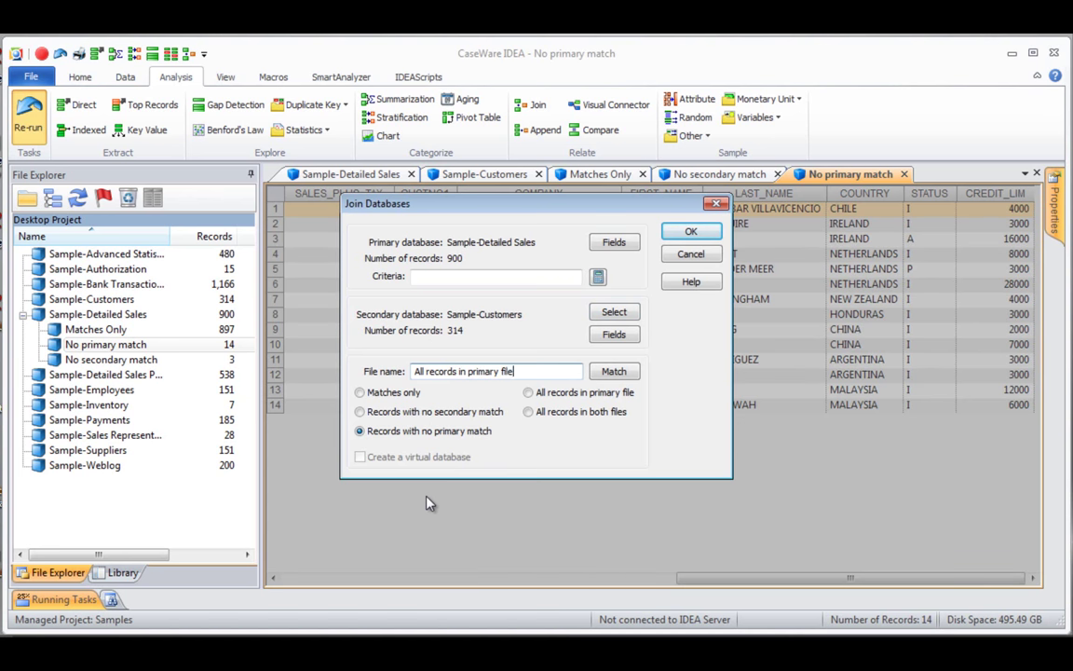
{"action": "left_click", "coordinate": [697, 236]}
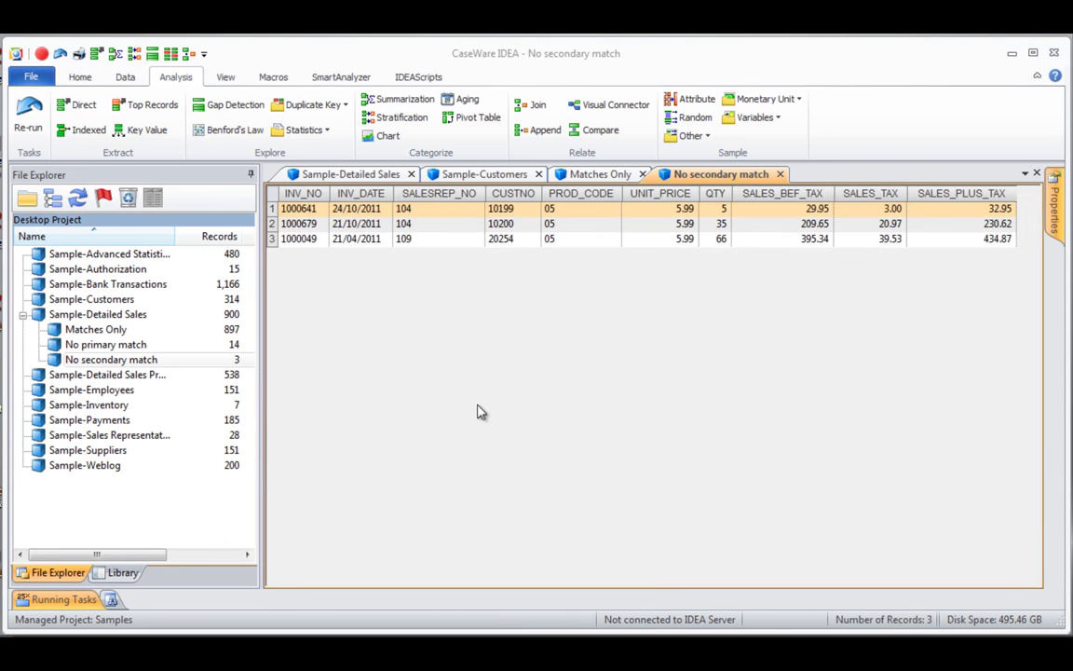
Re-run the join from No secondary match with all records in the primary file, naming the result All records in primary file
{"action": "left_click", "coordinate": [30, 110]}
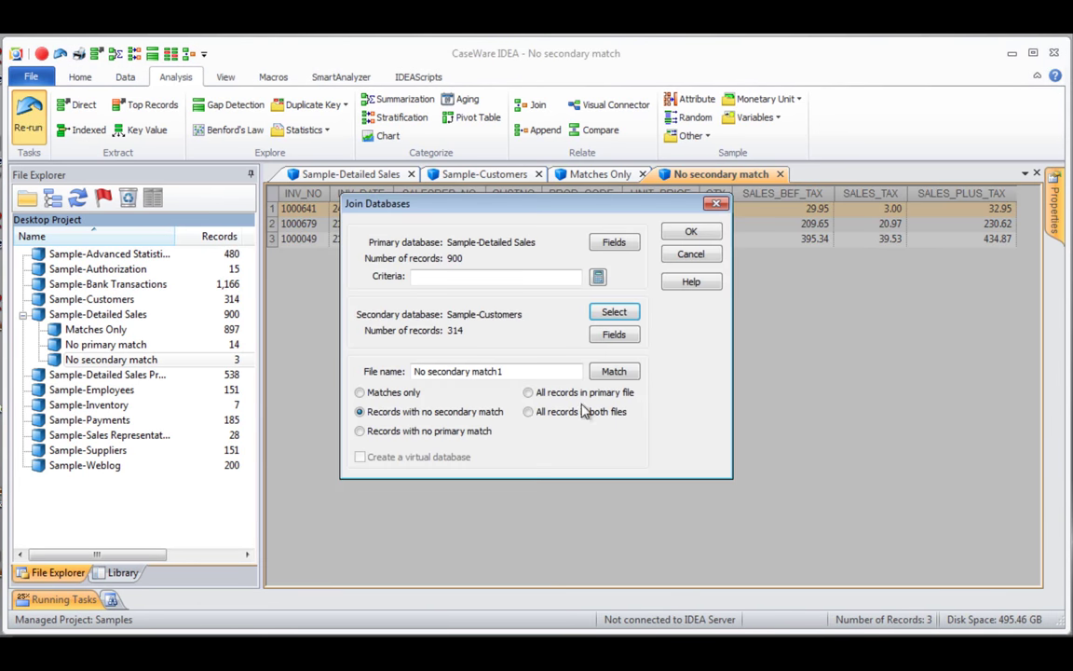
{"action": "left_click_drag", "start_coordinate": [515, 373], "coordinate": [360, 381]}
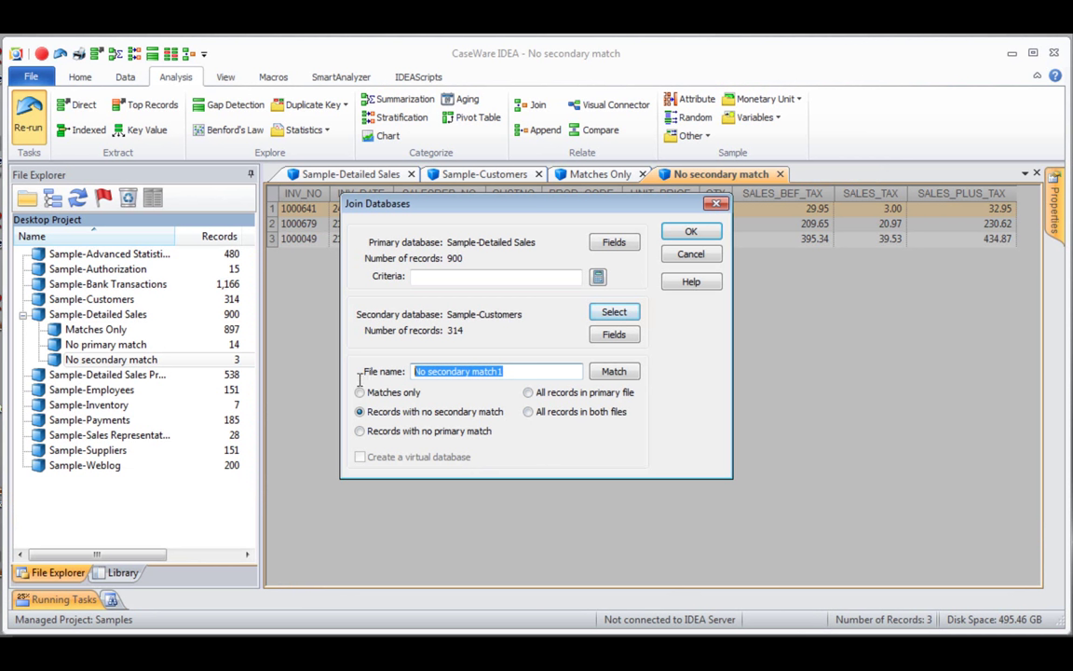
{"action": "type", "text": "All rec"}
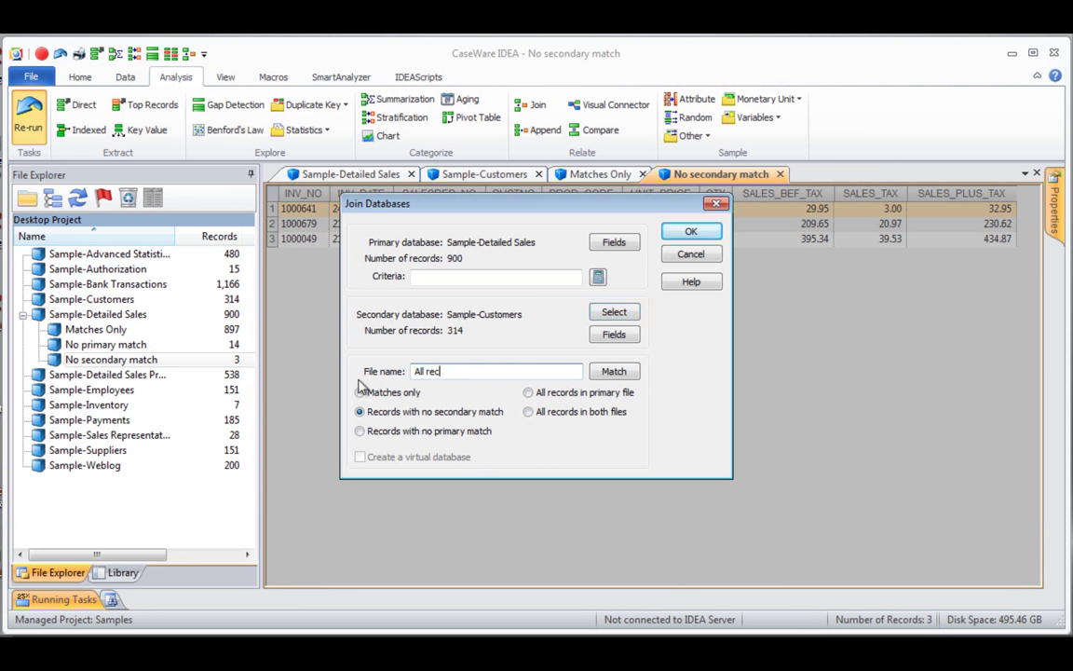
{"action": "type", "text": "ords in primary file"}
{"action": "left_click", "coordinate": [529, 392]}
{"action": "left_click", "coordinate": [692, 232]}
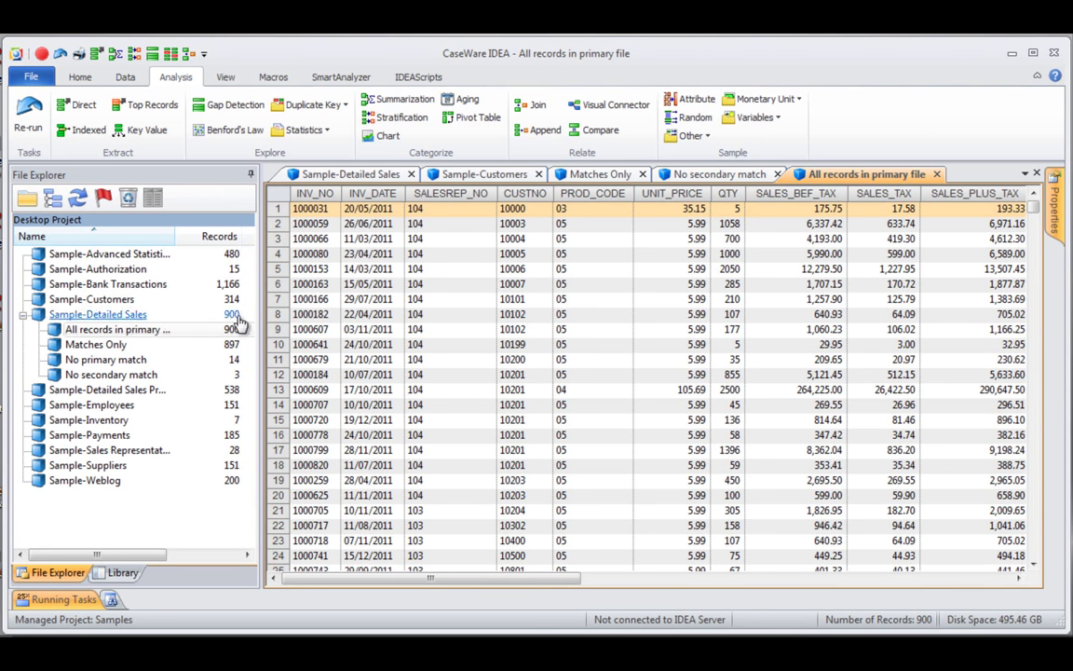
Review the Join Databases entry in the history of All records in primary file, and return to its data
{"action": "mouse_move", "coordinate": [1054, 203]}
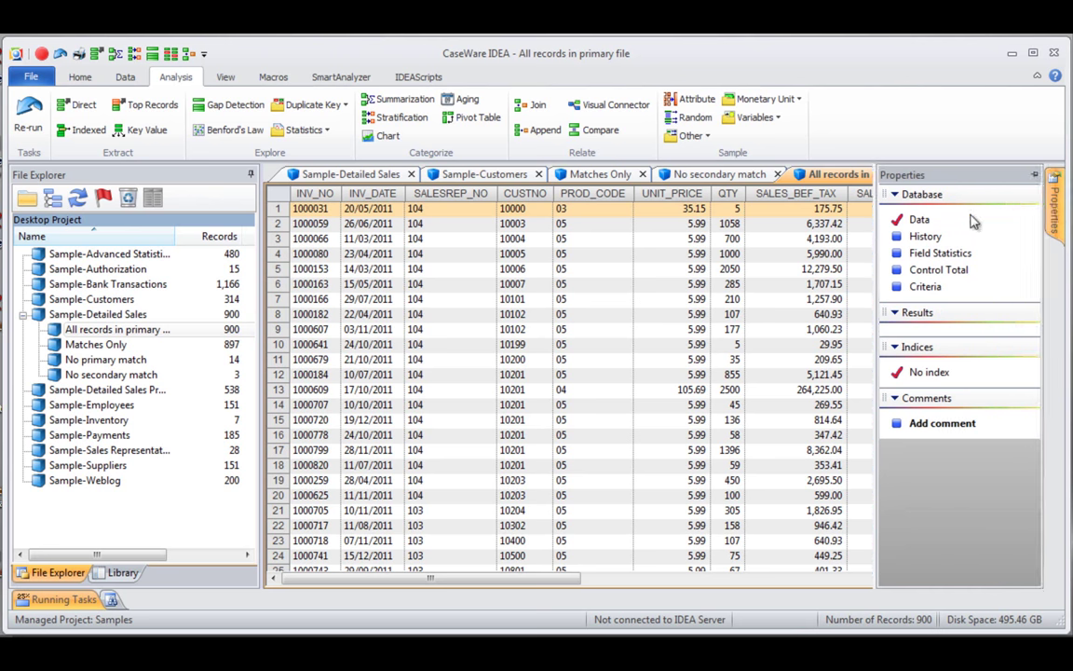
{"action": "left_click", "coordinate": [925, 237]}
{"action": "left_click", "coordinate": [290, 287]}
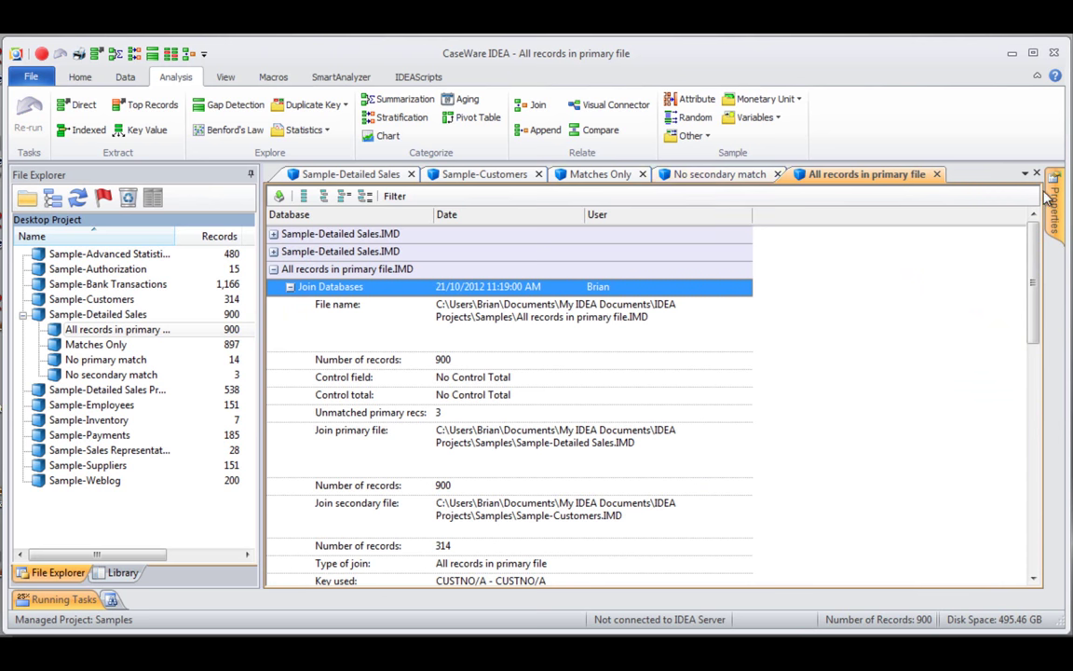
{"action": "mouse_move", "coordinate": [1028, 205]}
{"action": "left_click", "coordinate": [919, 220]}
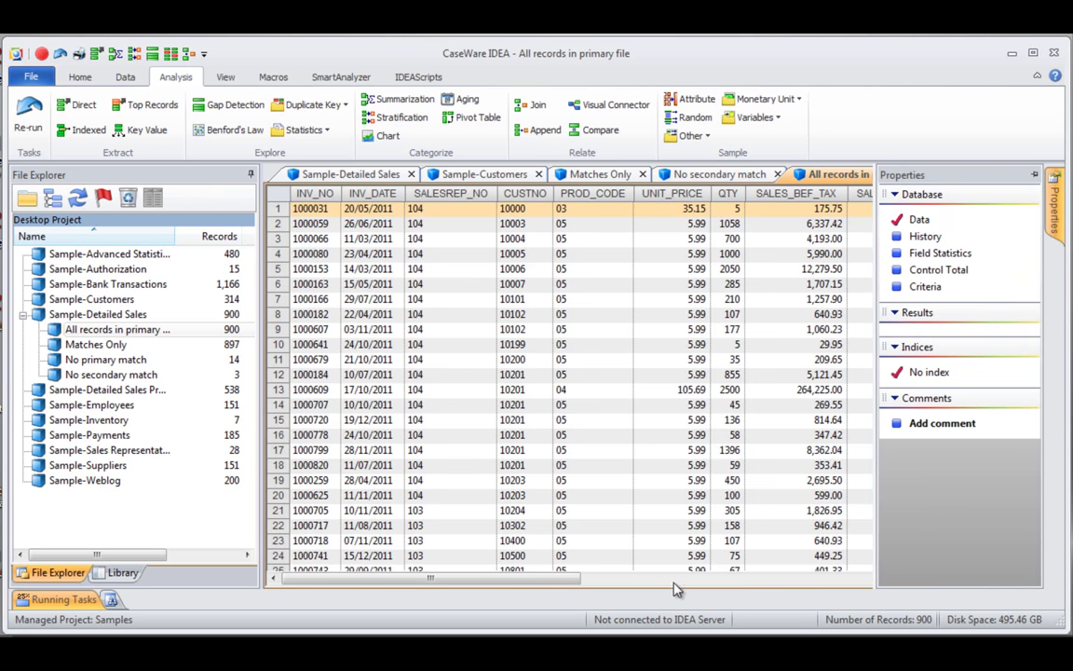
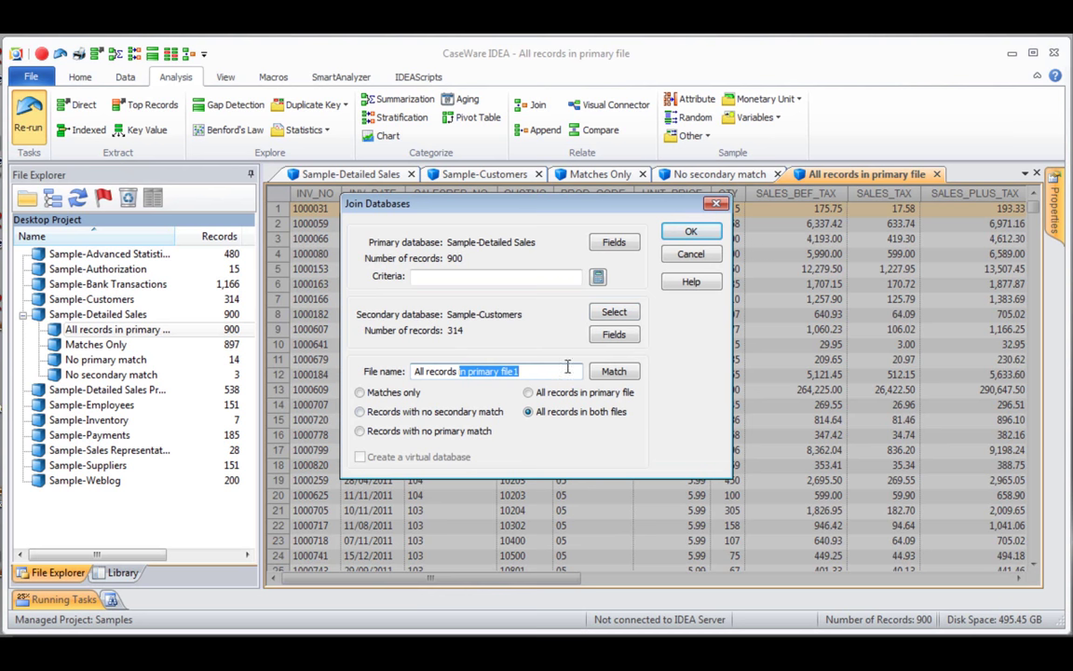
Run the join for all records in both files into a file named All records in both files, and view its customer columns
{"action": "type", "text": "i"}
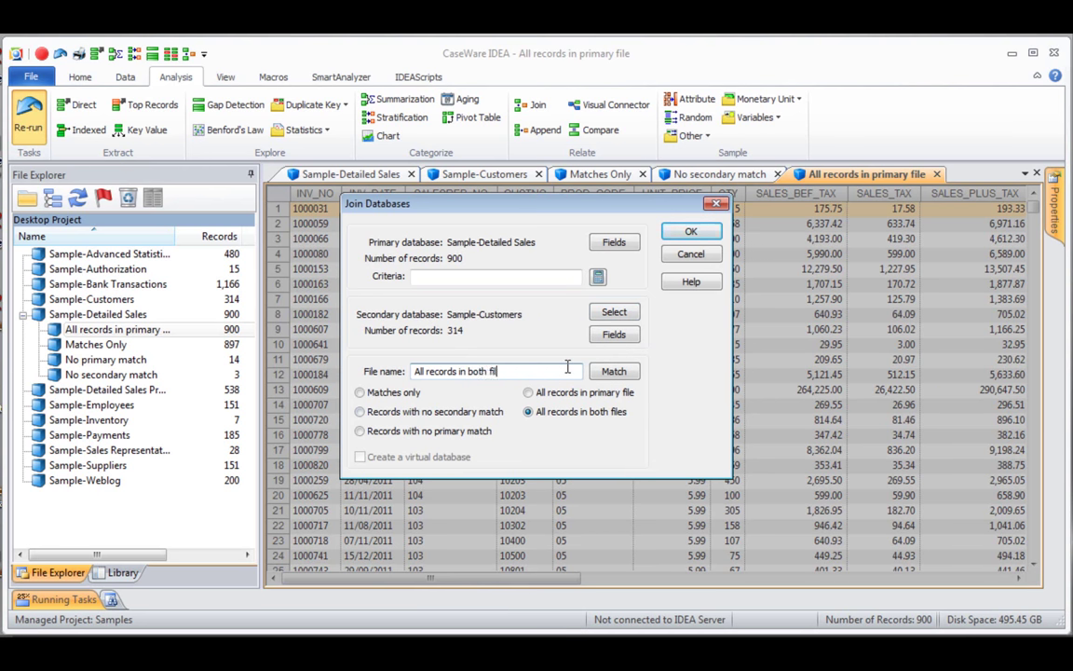
{"action": "left_click", "coordinate": [690, 232]}
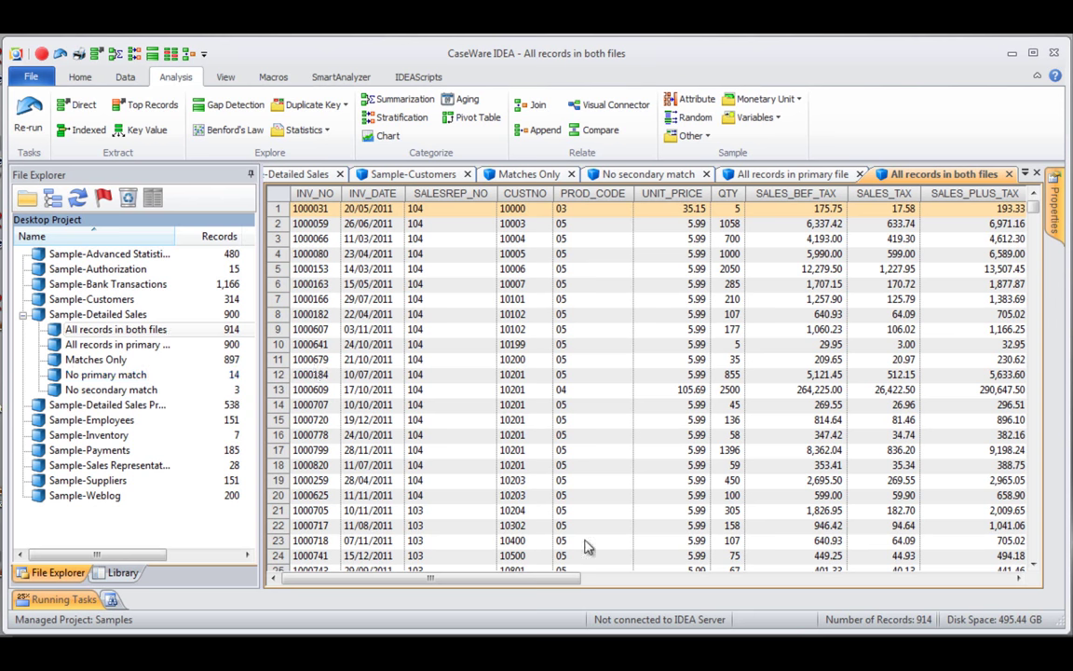
{"action": "left_click", "coordinate": [666, 578]}
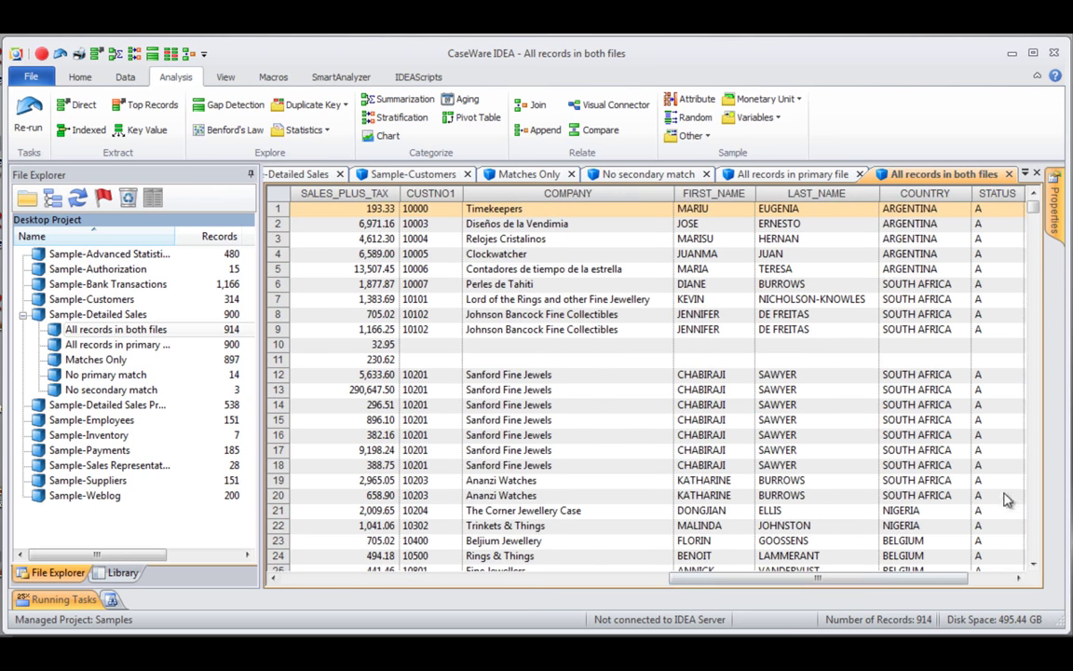
{"action": "scroll", "coordinate": [1037, 529], "scroll_direction": "down", "scroll_amount": 20}
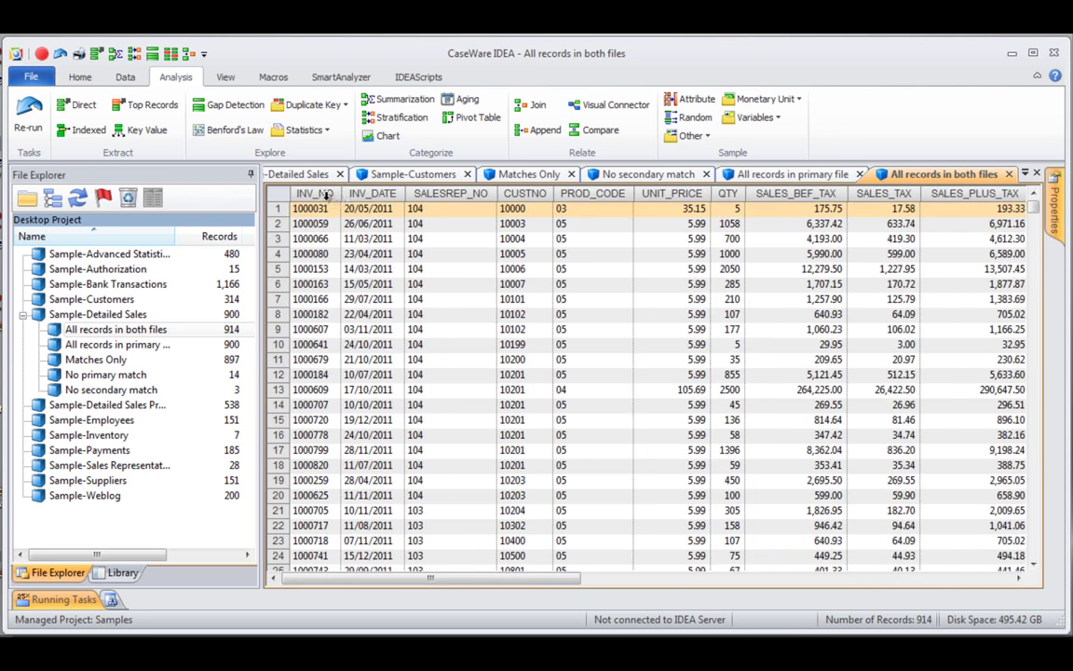
Sort All records in both files by INV_NO ascending and compare the sales and customer columns of the unmatched records
{"action": "left_click", "coordinate": [327, 193]}
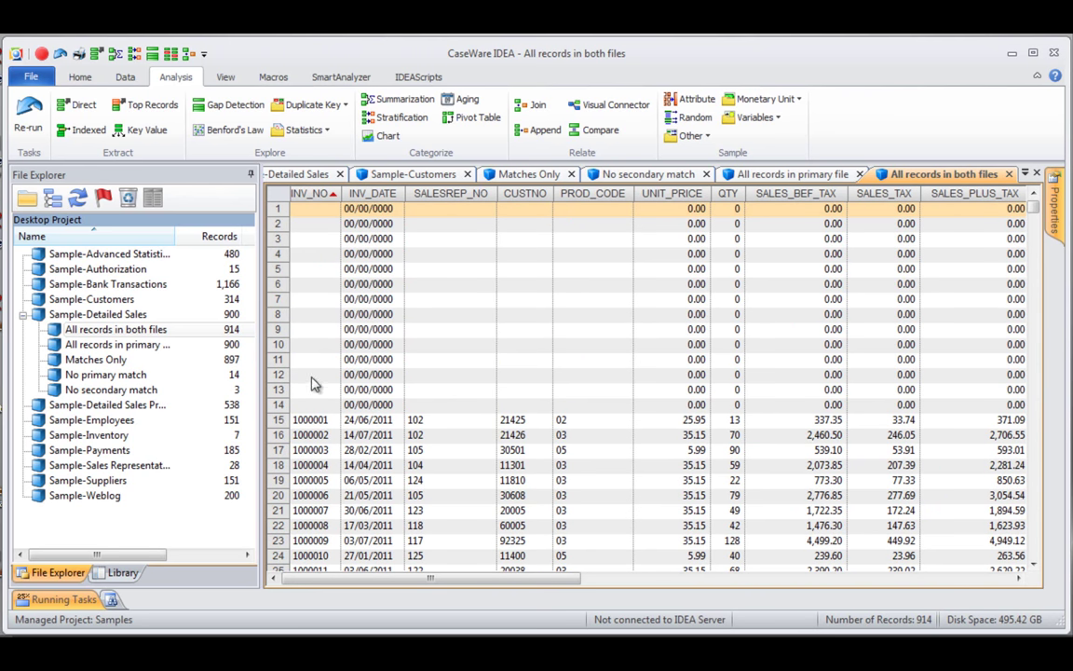
{"action": "left_click", "coordinate": [650, 579]}
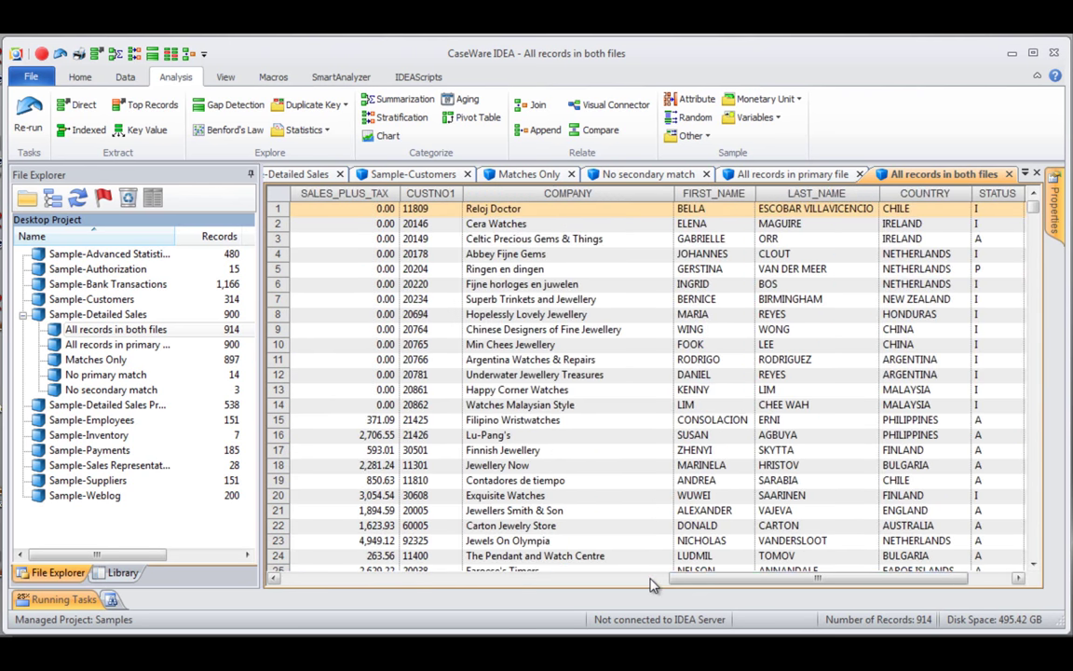
{"action": "left_click_drag", "start_coordinate": [943, 592], "coordinate": [457, 596]}
{"action": "left_click", "coordinate": [698, 578]}
{"action": "left_click", "coordinate": [573, 579]}
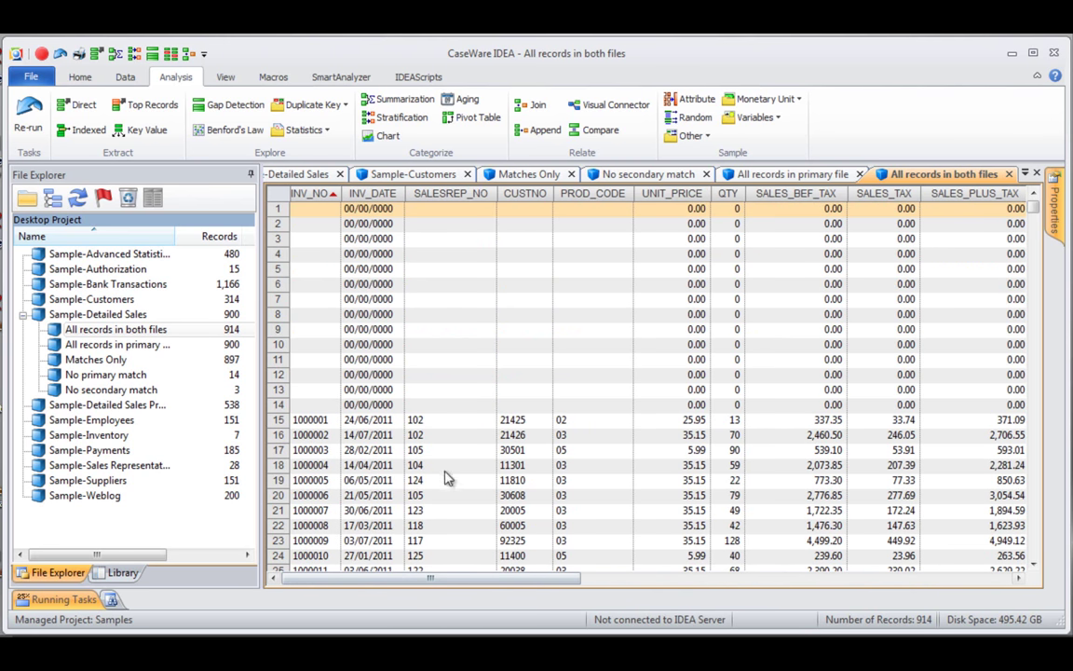